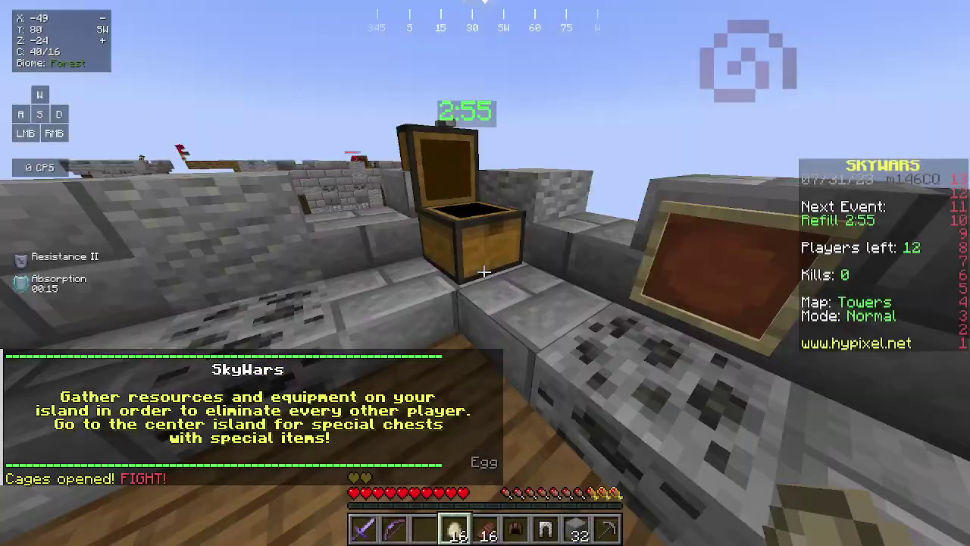
- Open the chest ahead and loot its contents through the inventory
{"action": "key", "text": "e"}
{"action": "key", "text": "e"}
{"action": "right_click", "coordinate": [485, 272]}
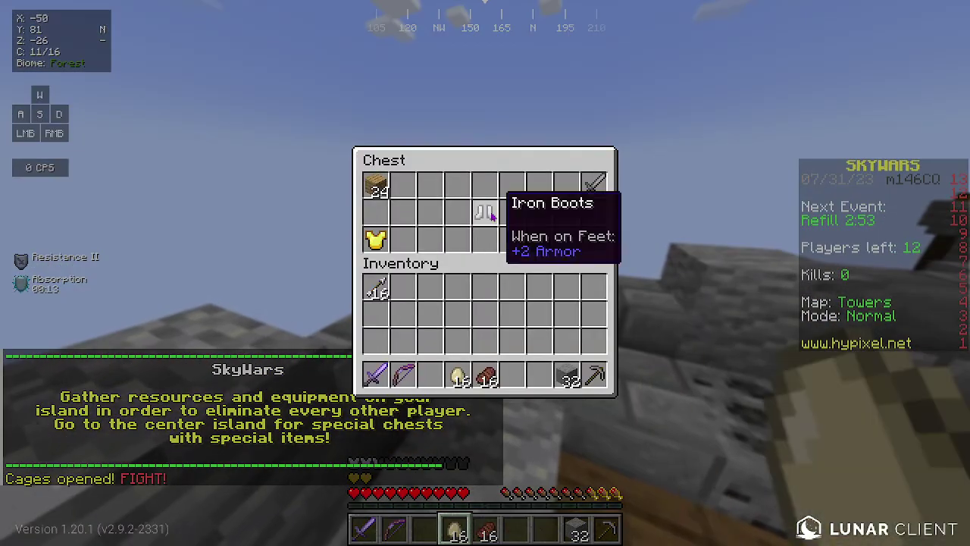
{"action": "key", "text": "e"}
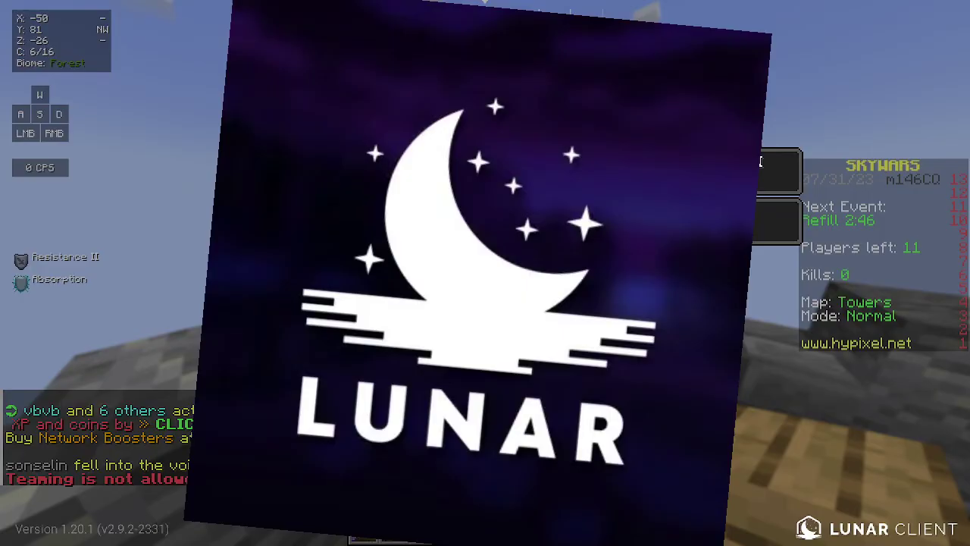
{"action": "key", "text": "e"}
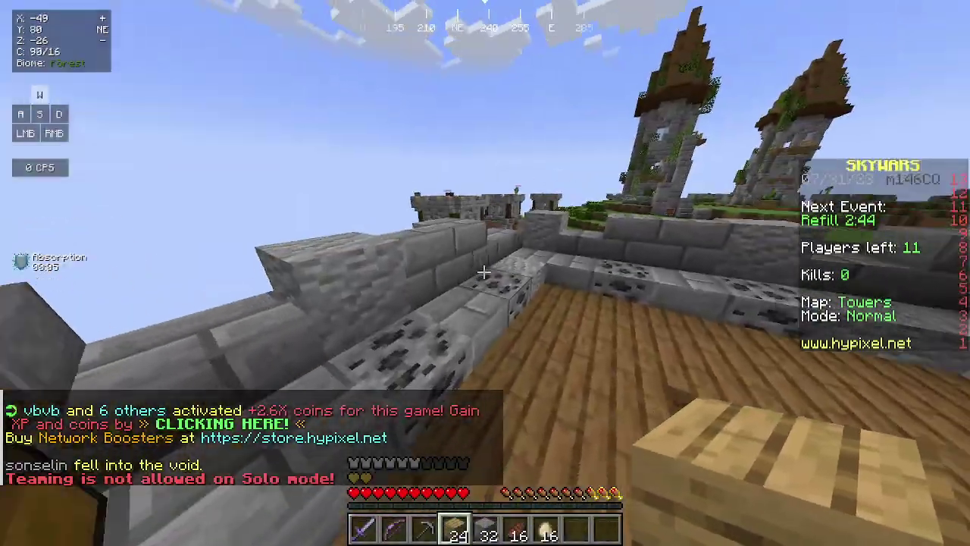
- Place stone blocks from hotbar slot 5, then walk to the ladder and open its chest
{"action": "key", "text": "5"}
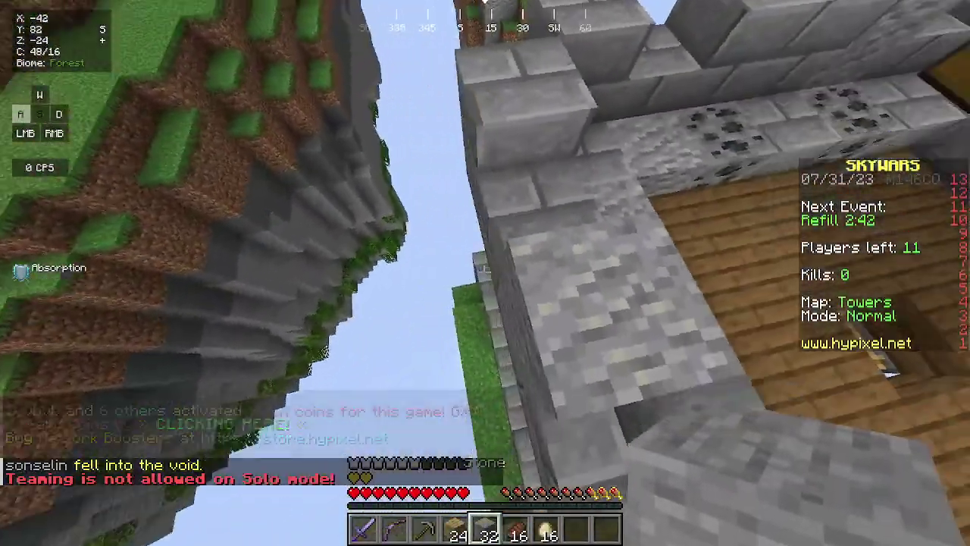
{"action": "right_click", "coordinate": [484, 271]}
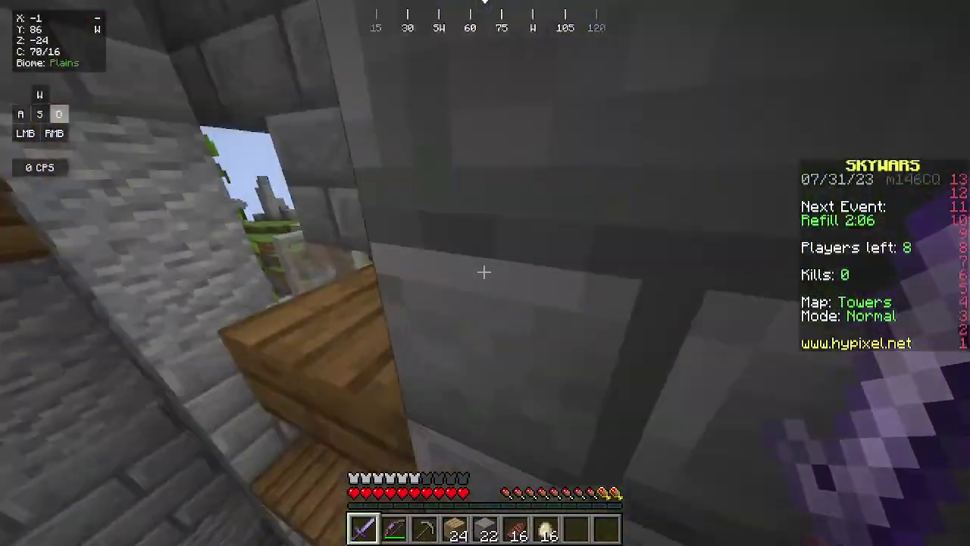
{"action": "key", "text": "w"}
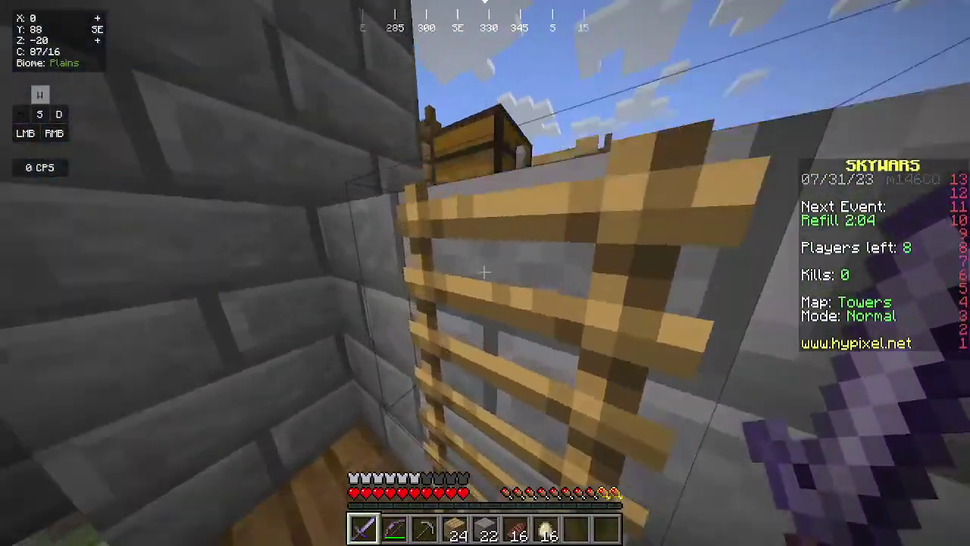
{"action": "right_click", "coordinate": [485, 273]}
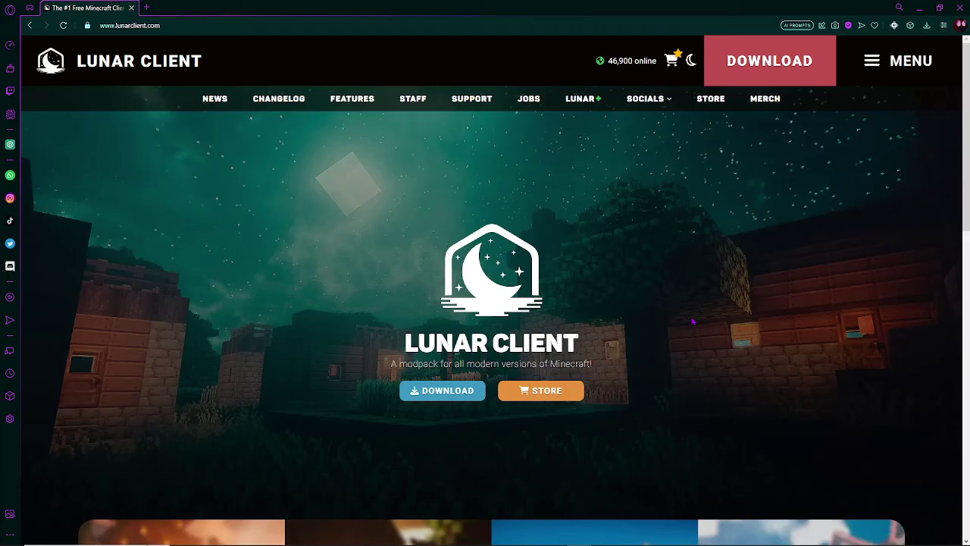
- Start downloading the Windows installer for Lunar Client v2.16.1 from the download page
{"action": "left_click", "coordinate": [459, 402]}
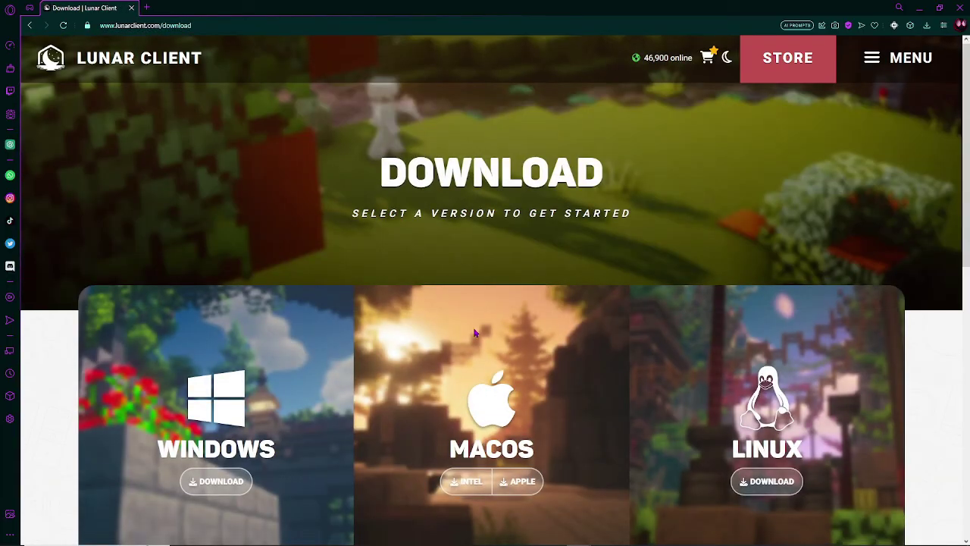
{"action": "scroll", "coordinate": [312, 433], "scroll_direction": "down", "scroll_amount": 2}
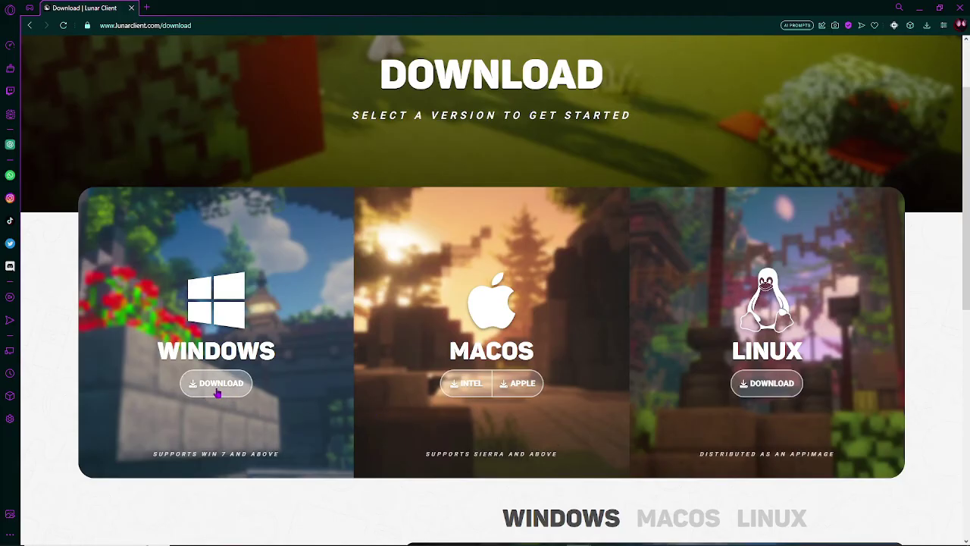
{"action": "left_click", "coordinate": [216, 386]}
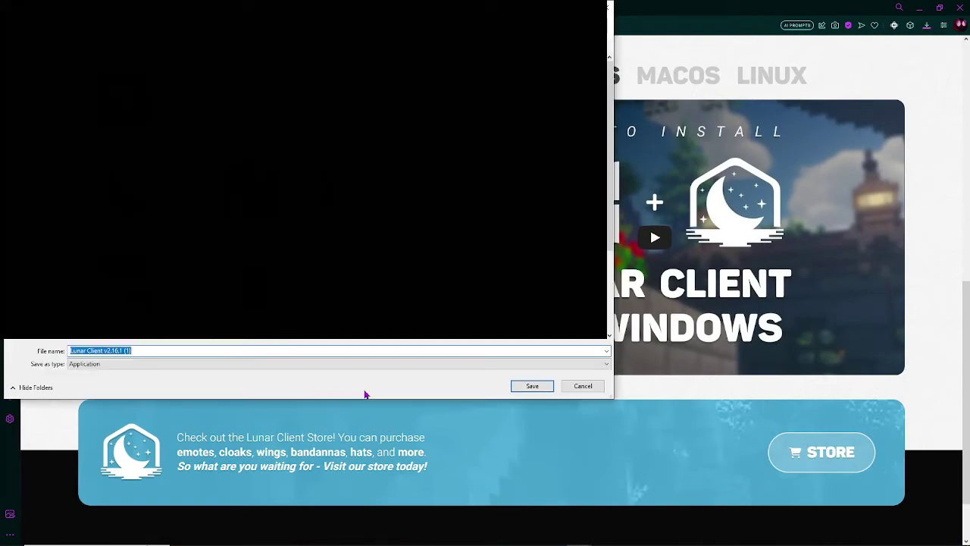
- Save and run the v2.16.1 installer, accept the licence, and let installation finish
{"action": "left_click", "coordinate": [532, 387]}
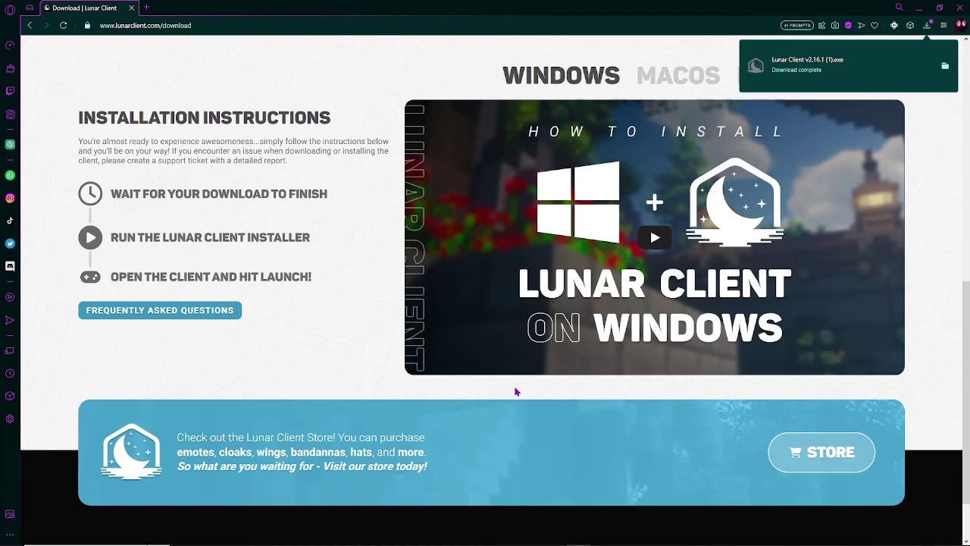
{"action": "left_click", "coordinate": [841, 62]}
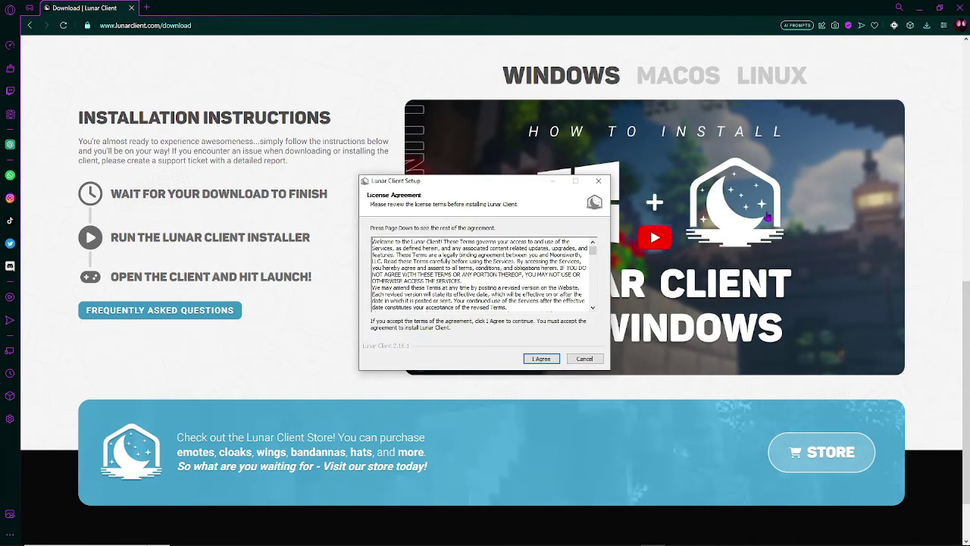
{"action": "left_click", "coordinate": [540, 359]}
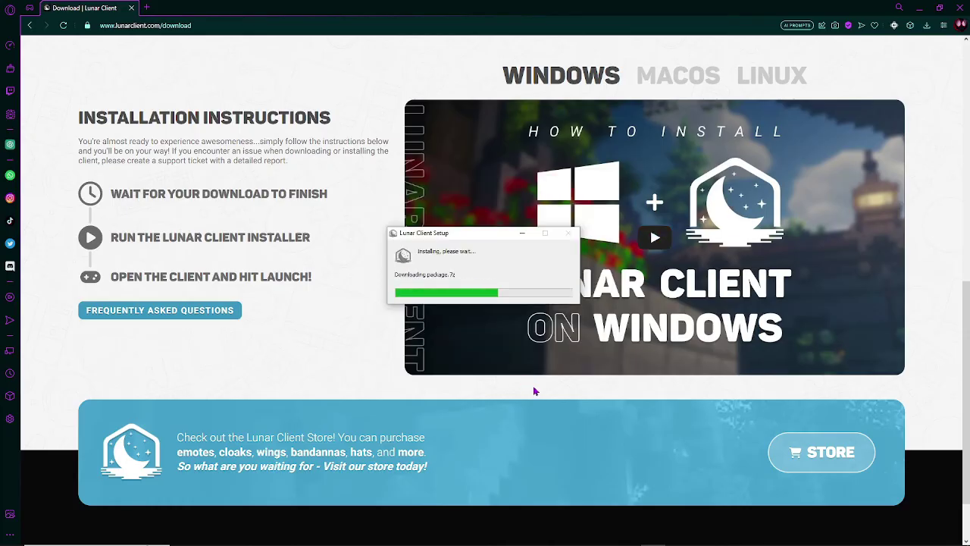
{"action": "scroll", "coordinate": [534, 390], "scroll_direction": "up", "scroll_amount": 7}
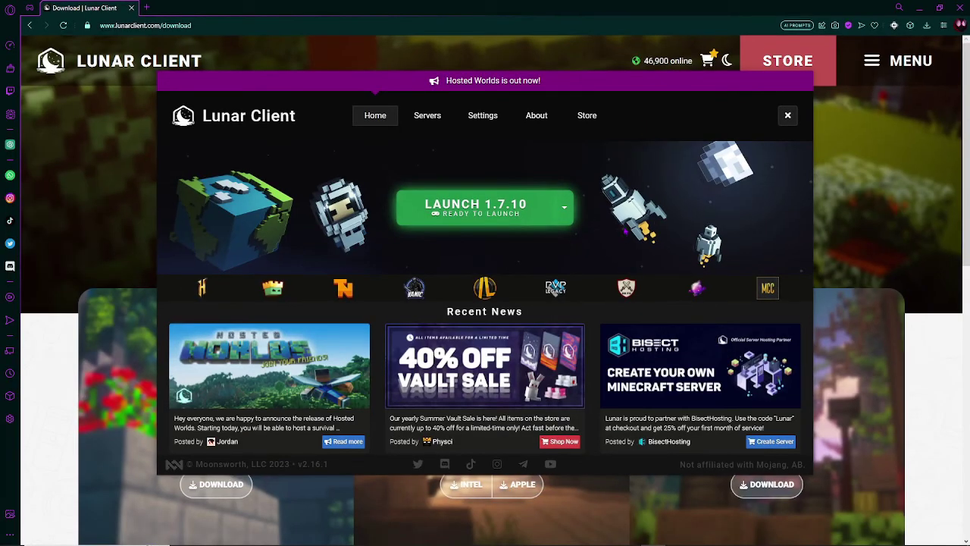
- Make 1.20.1 the default version with the alternate module instead of OptiFine, and launch it
{"action": "left_click", "coordinate": [567, 212]}
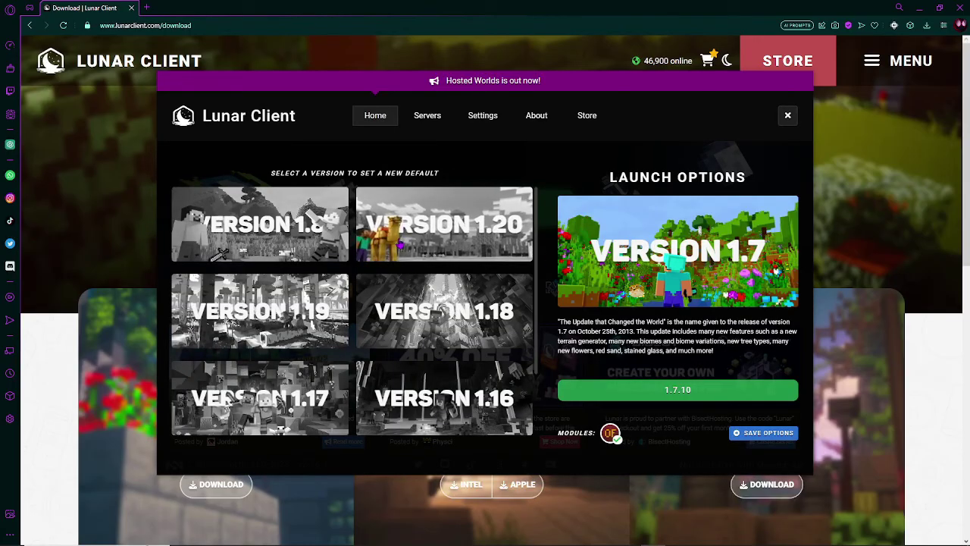
{"action": "left_click", "coordinate": [400, 243]}
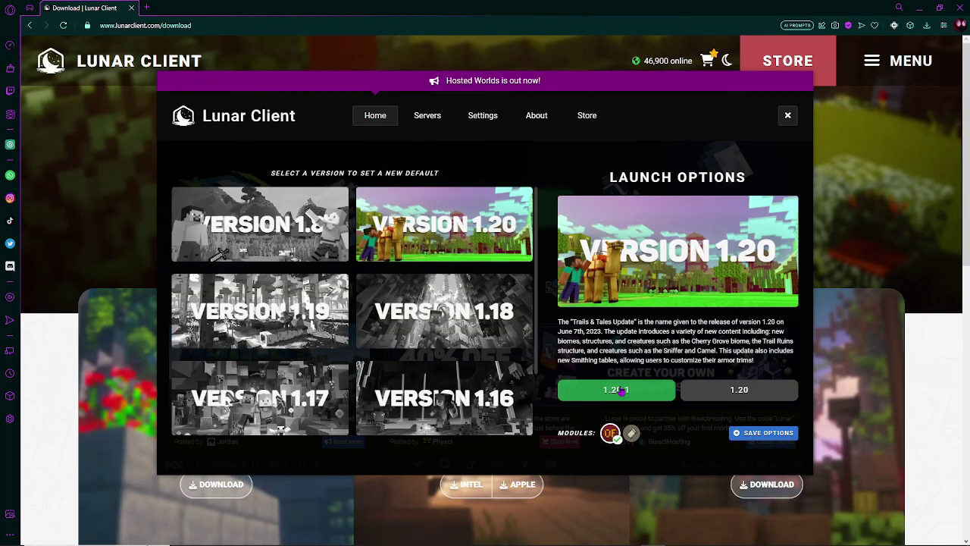
{"action": "left_click", "coordinate": [631, 432]}
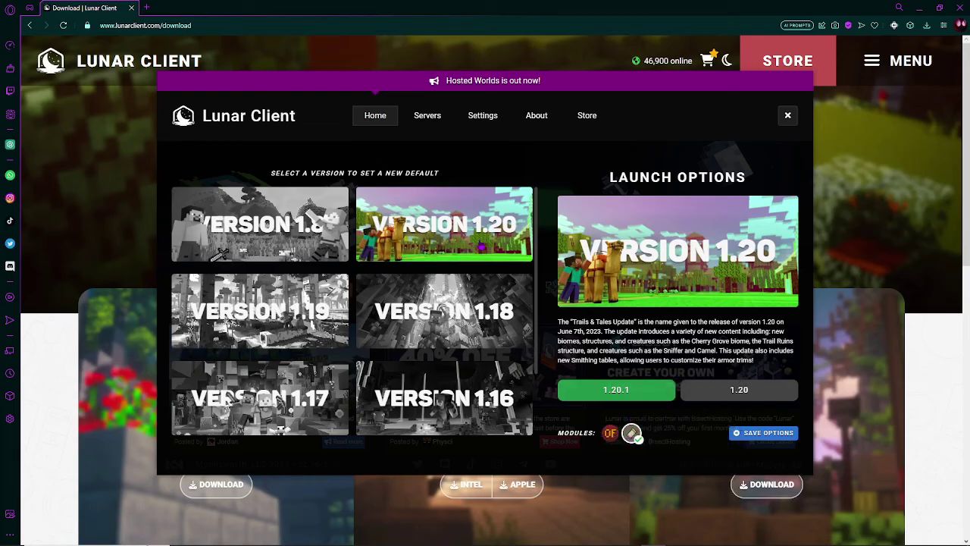
{"action": "left_click", "coordinate": [375, 120]}
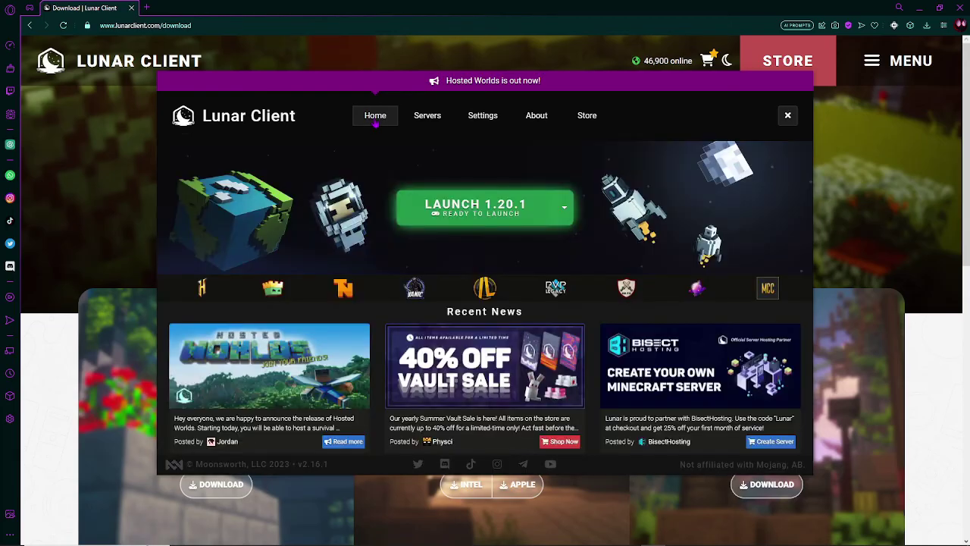
{"action": "left_click", "coordinate": [516, 224]}
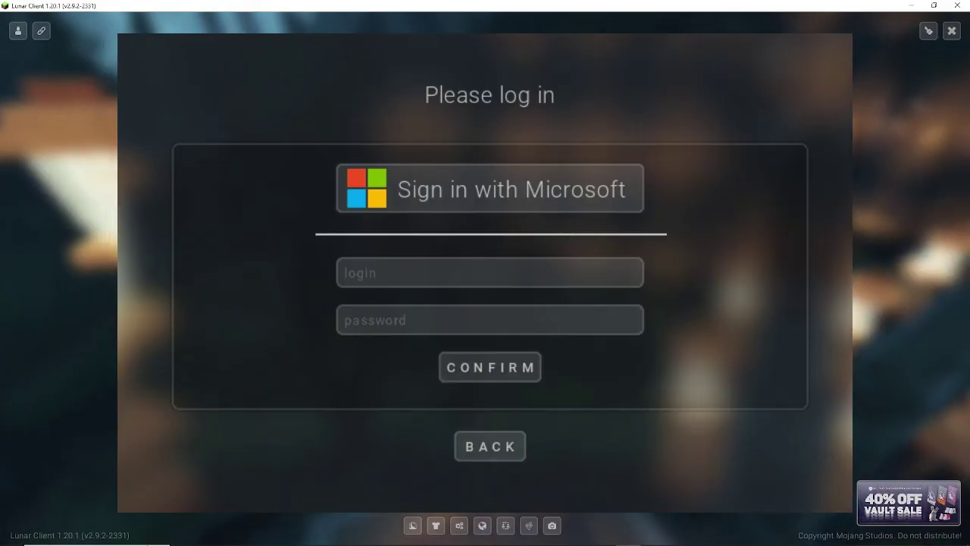
- Dismiss the 'Please log in' screen to return to the 1.20.1 main menu
{"action": "key", "text": "Escape"}
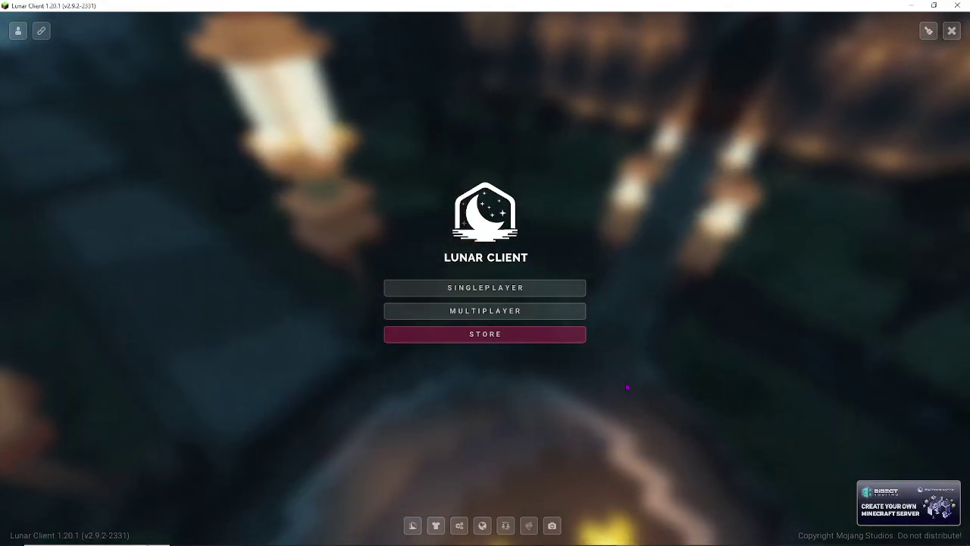
- Set field of view to 100, leave music volume off, and go to Video Settings
{"action": "left_click", "coordinate": [460, 525]}
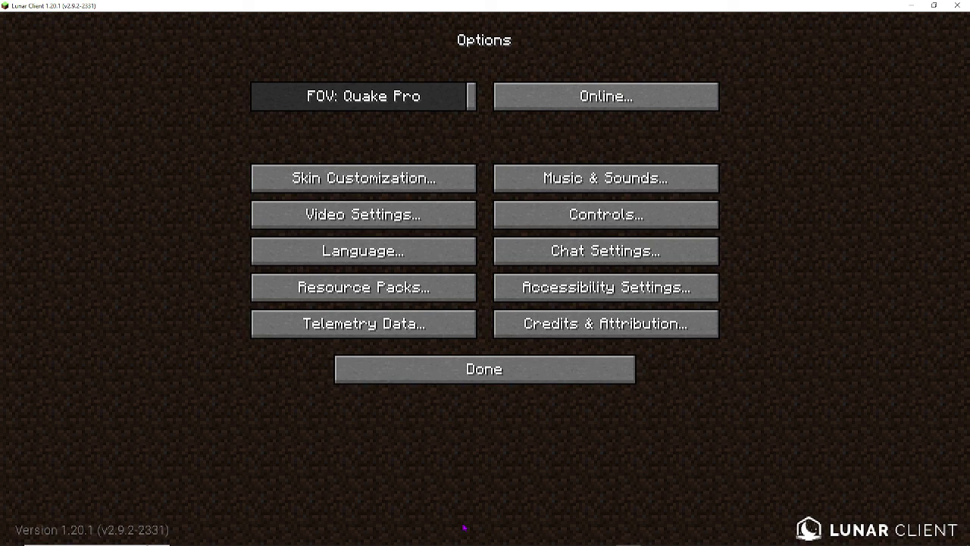
{"action": "left_click_drag", "start_coordinate": [462, 105], "coordinate": [446, 107]}
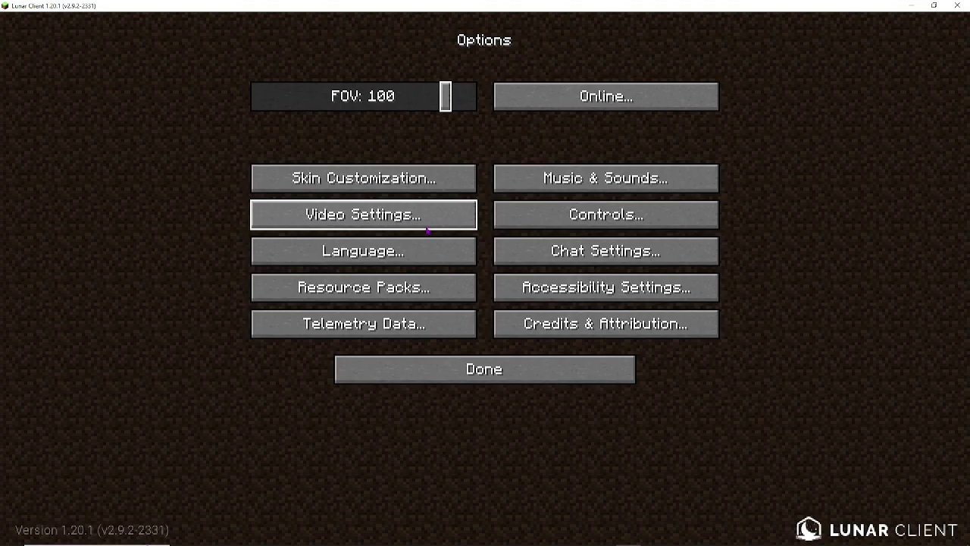
{"action": "left_click", "coordinate": [521, 189]}
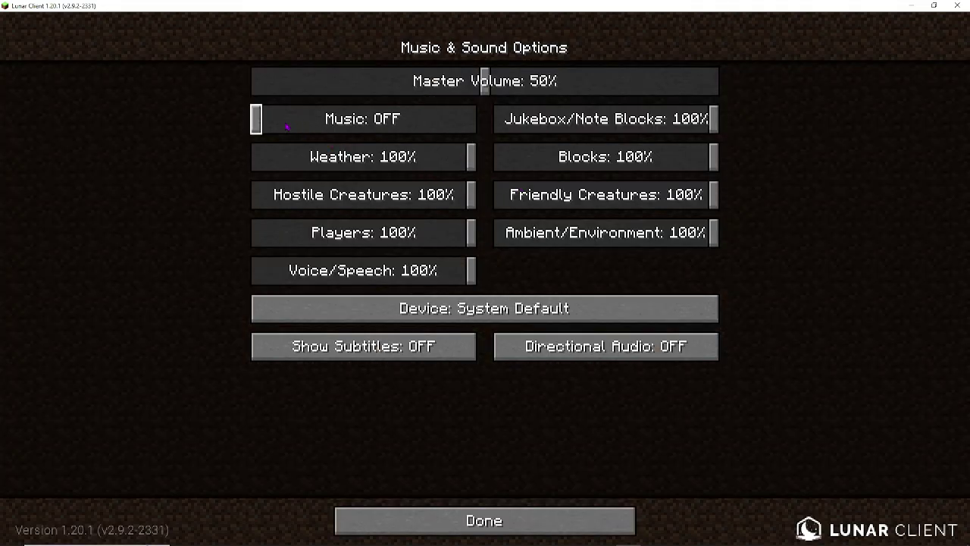
{"action": "left_click_drag", "start_coordinate": [287, 127], "coordinate": [238, 121]}
{"action": "left_click", "coordinate": [454, 523]}
{"action": "left_click", "coordinate": [392, 224]}
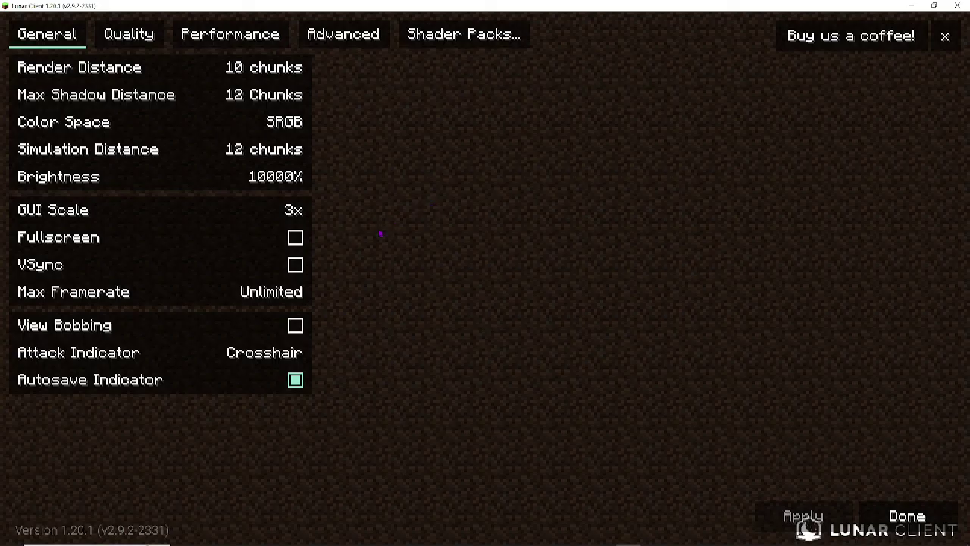
- Keep the maximum framerate, lower simulation distance to 10 chunks, and apply Smooth Lighting
{"action": "mouse_move", "coordinate": [239, 301]}
{"action": "mouse_move", "coordinate": [304, 300]}
{"action": "left_mouse_down"}
{"action": "mouse_move", "coordinate": [205, 292]}
{"action": "mouse_move", "coordinate": [322, 293]}
{"action": "left_mouse_up"}
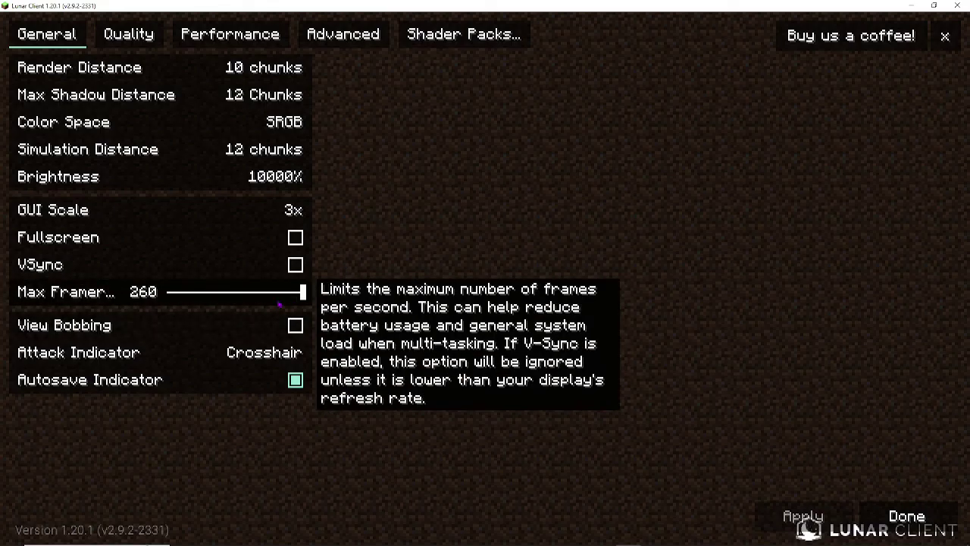
{"action": "mouse_move", "coordinate": [300, 182]}
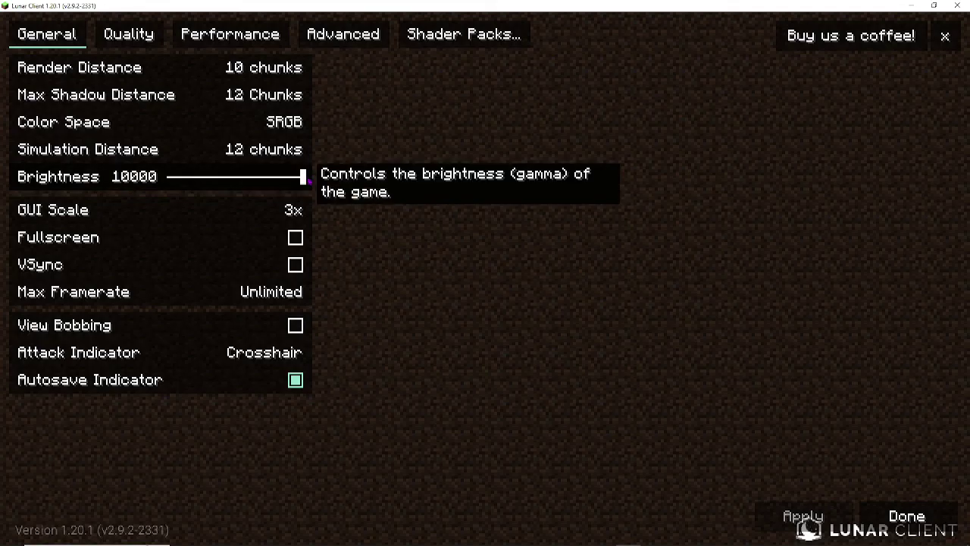
{"action": "mouse_move", "coordinate": [221, 150]}
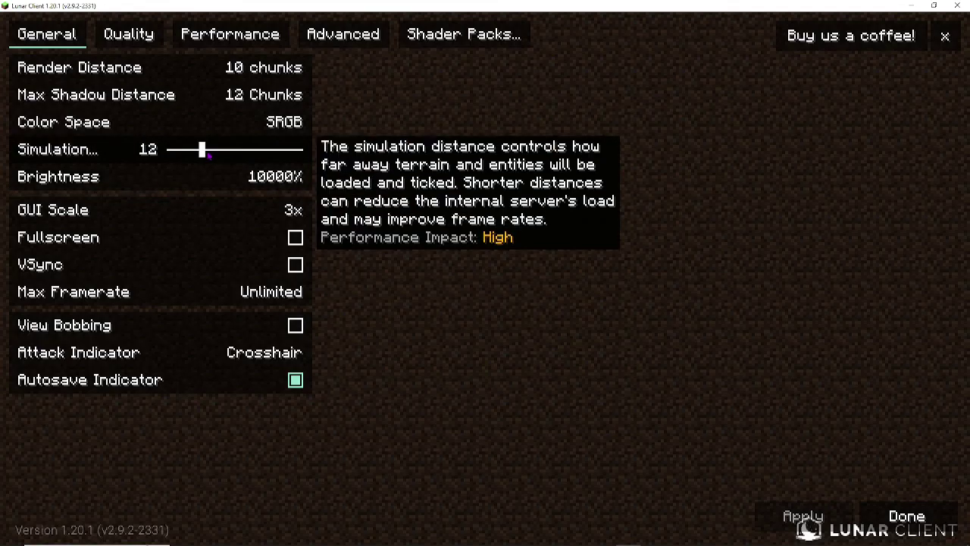
{"action": "mouse_move", "coordinate": [205, 151]}
{"action": "left_mouse_down"}
{"action": "mouse_move", "coordinate": [170, 152]}
{"action": "mouse_move", "coordinate": [192, 152]}
{"action": "left_mouse_up"}
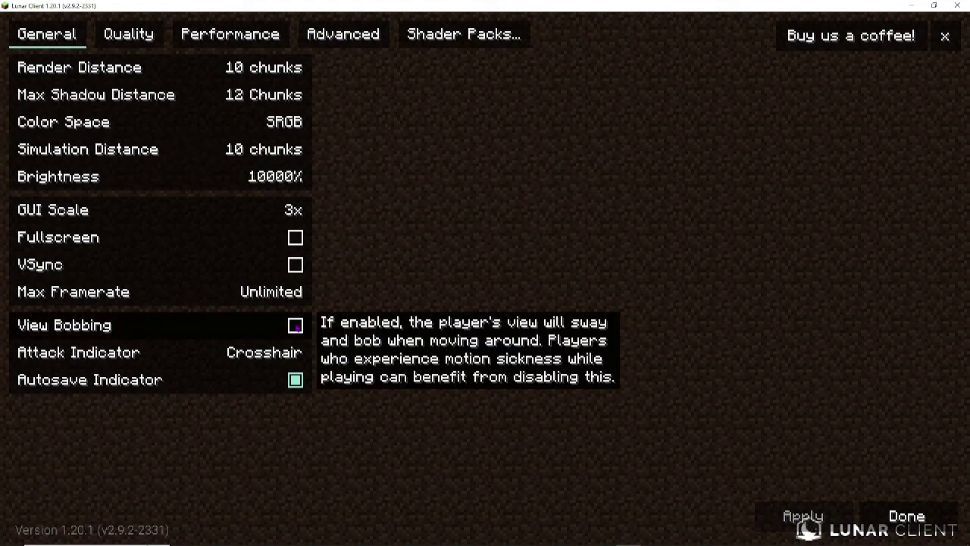
{"action": "left_click", "coordinate": [150, 38]}
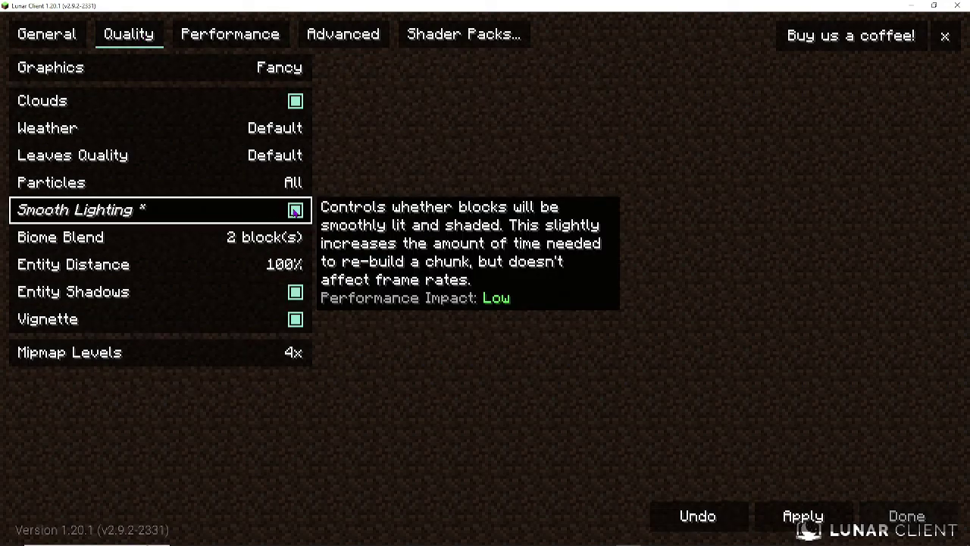
{"action": "left_click", "coordinate": [799, 515]}
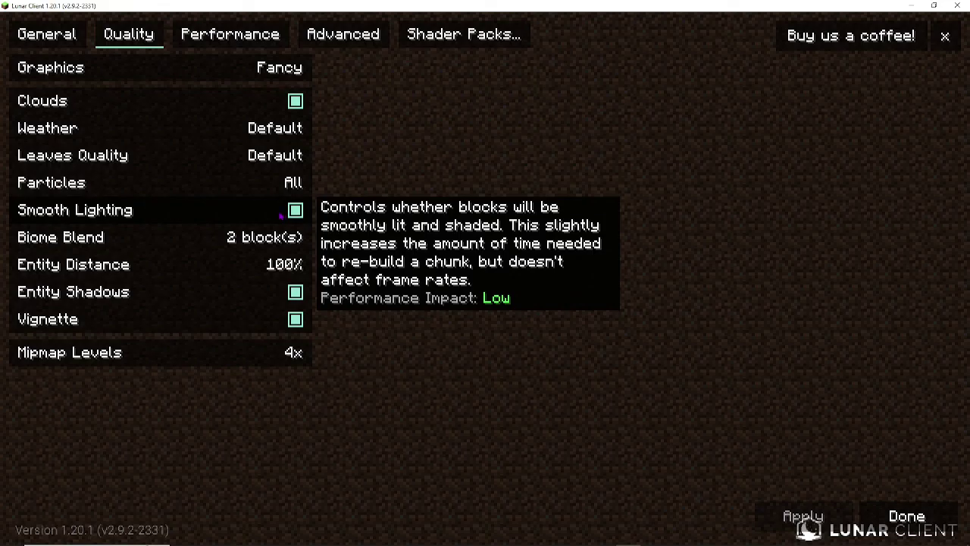
- Review the resource packs, keeping lunar and Default selected, and return to the main menu
{"action": "key", "text": "Escape"}
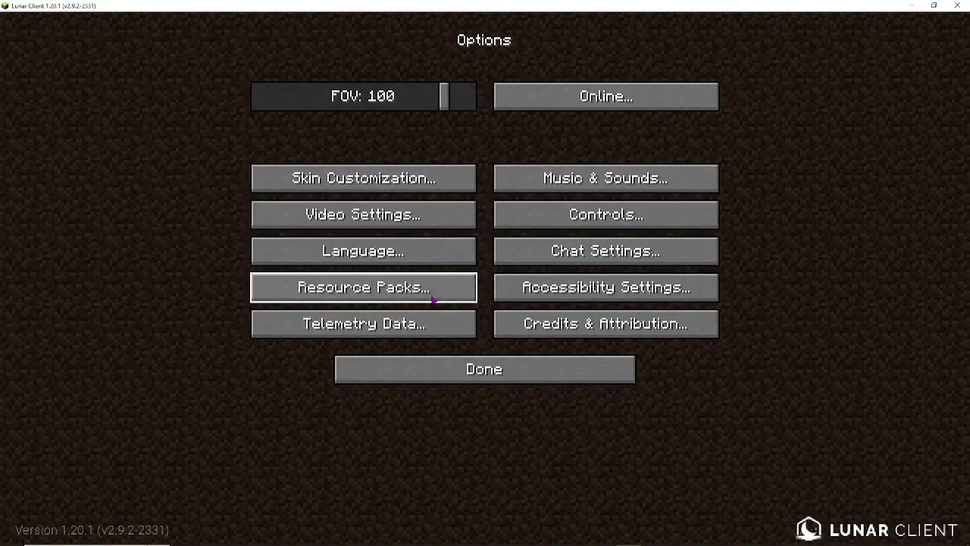
{"action": "left_click", "coordinate": [417, 292]}
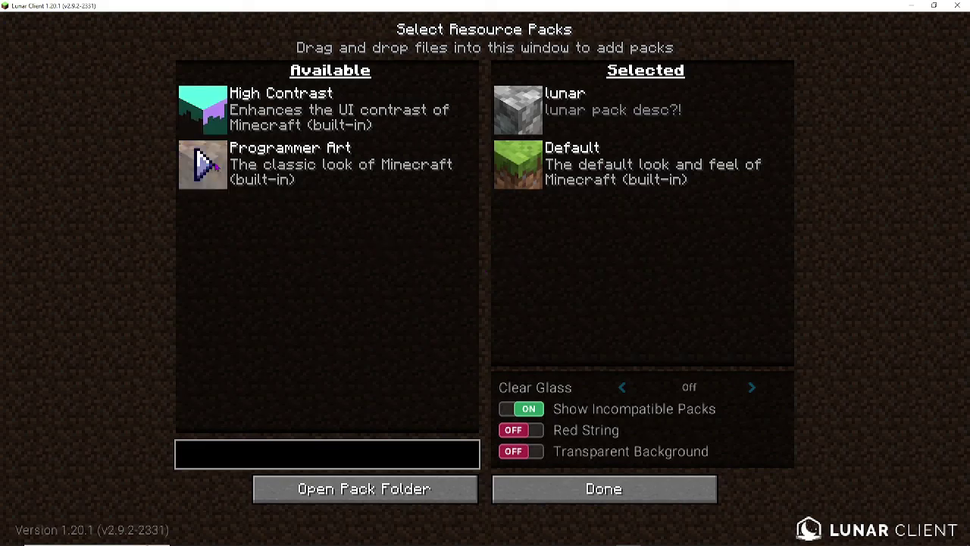
{"action": "key", "text": "Escape"}
{"action": "key", "text": "Escape"}
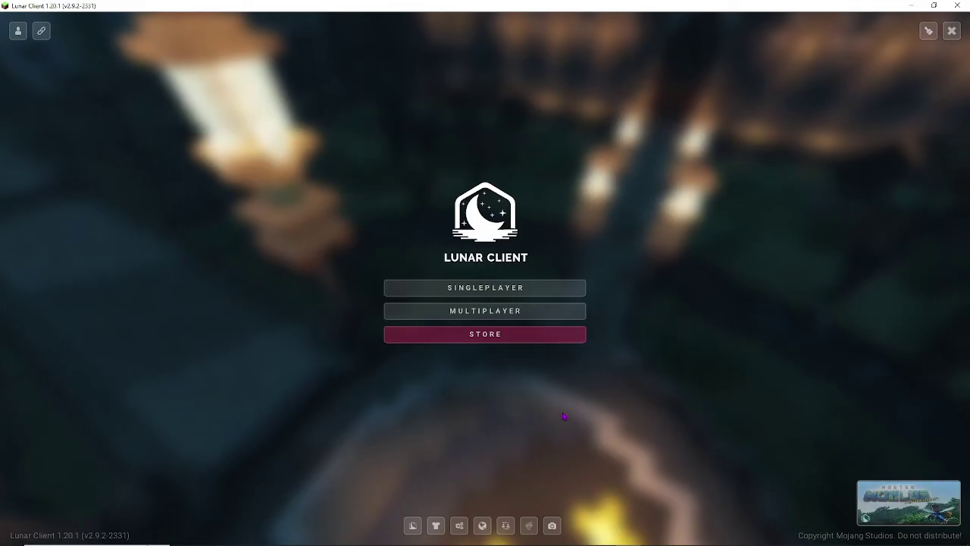
- Create a Survival singleplayer world named 'Hosting' on Normal difficulty
{"action": "left_click", "coordinate": [571, 287]}
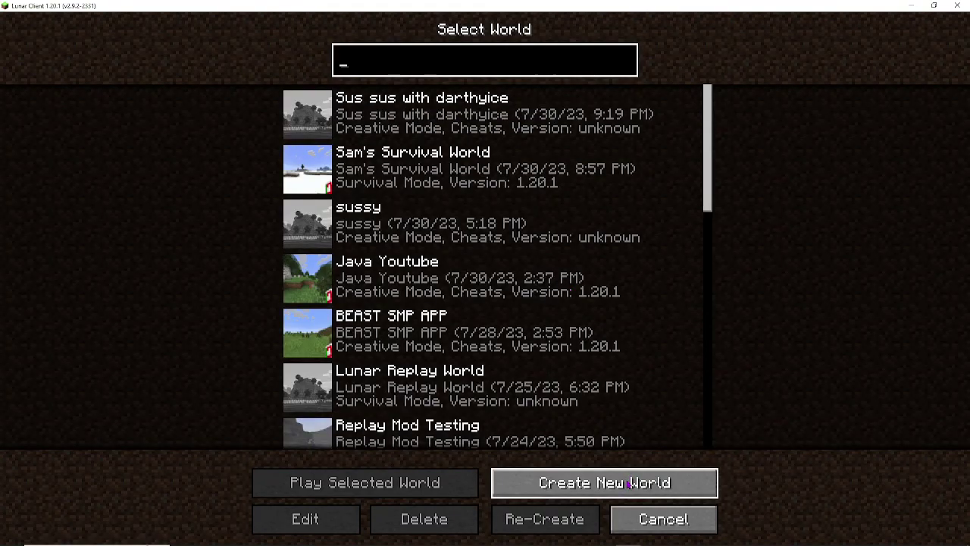
{"action": "left_click", "coordinate": [604, 483]}
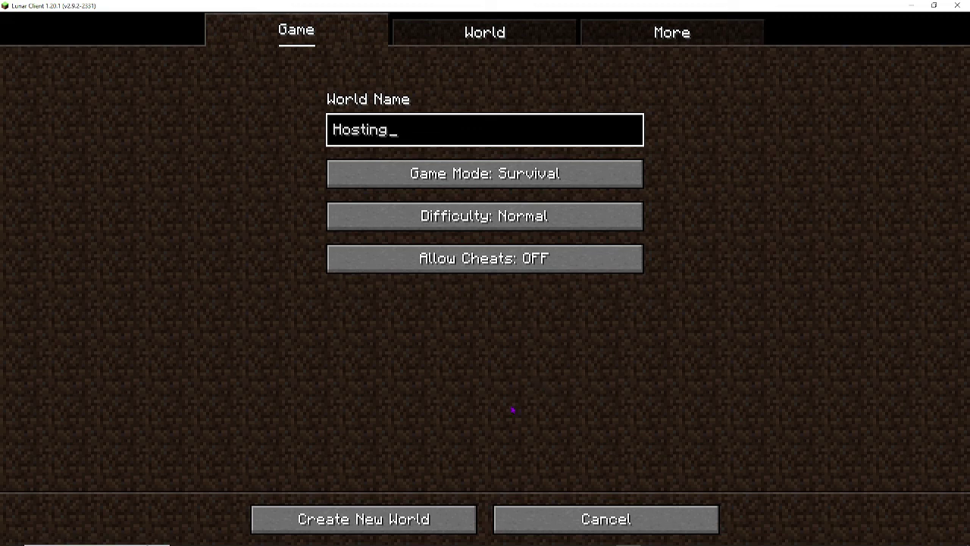
{"action": "left_click", "coordinate": [428, 516]}
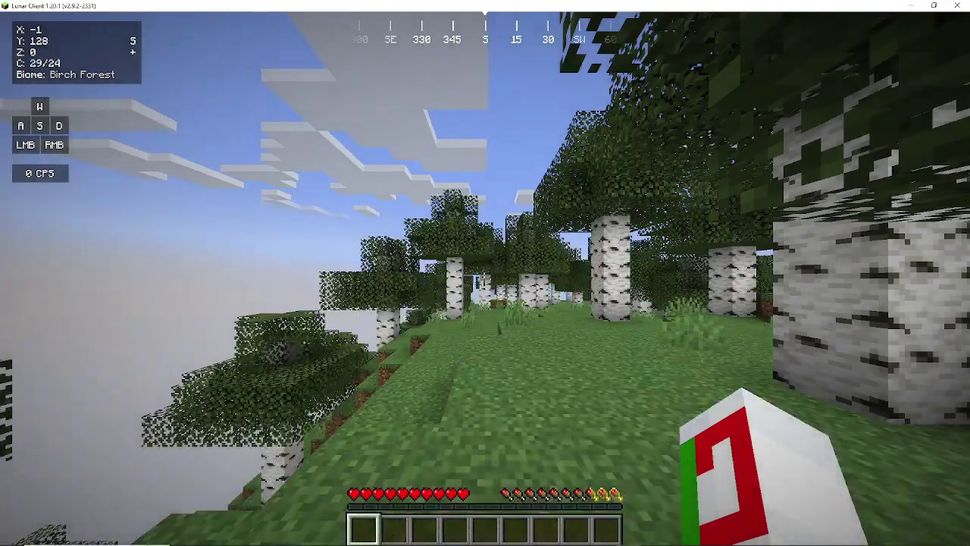
- Walk forward a short way through the Birch Forest of the Hosting world
{"action": "left_click", "coordinate": [485, 273]}
{"action": "key", "text": "w"}
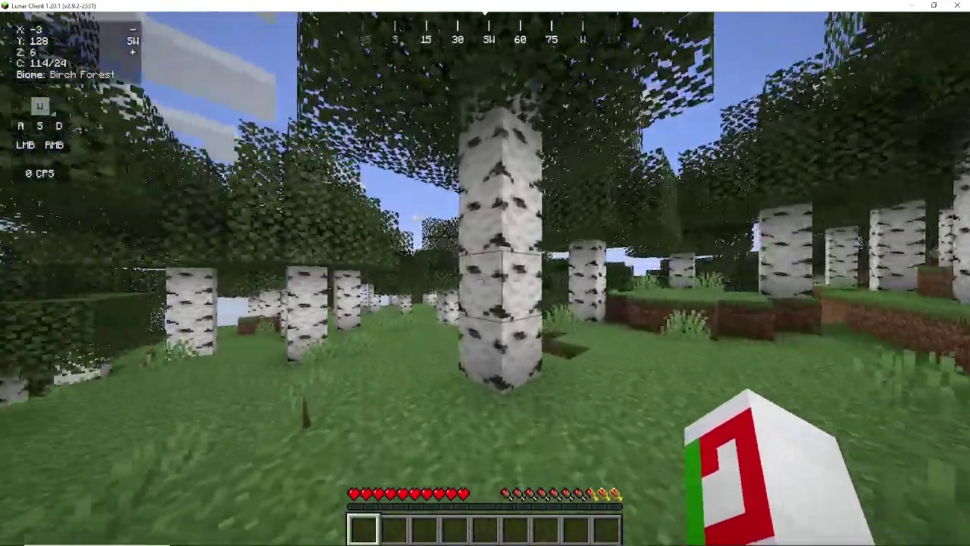
{"action": "left_click", "coordinate": [485, 272]}
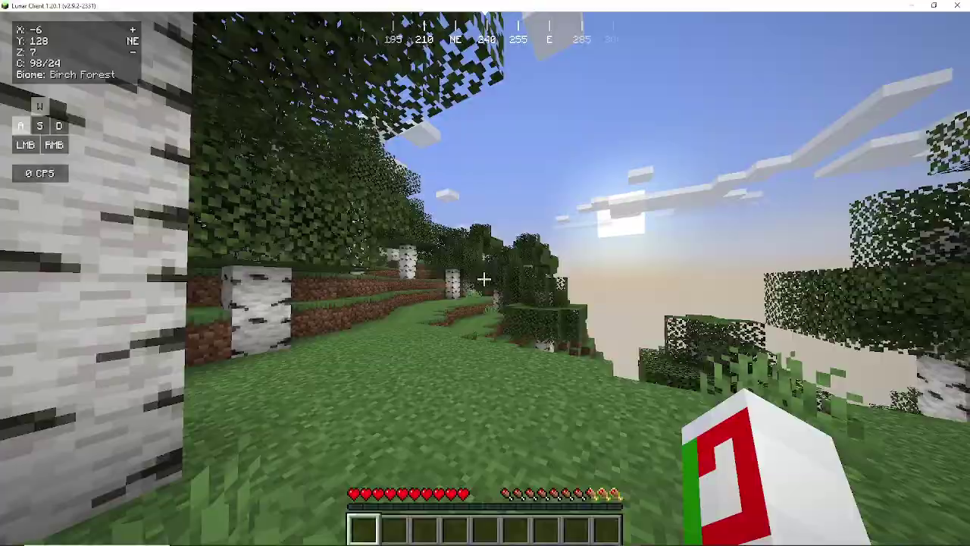
{"action": "left_click", "coordinate": [485, 273]}
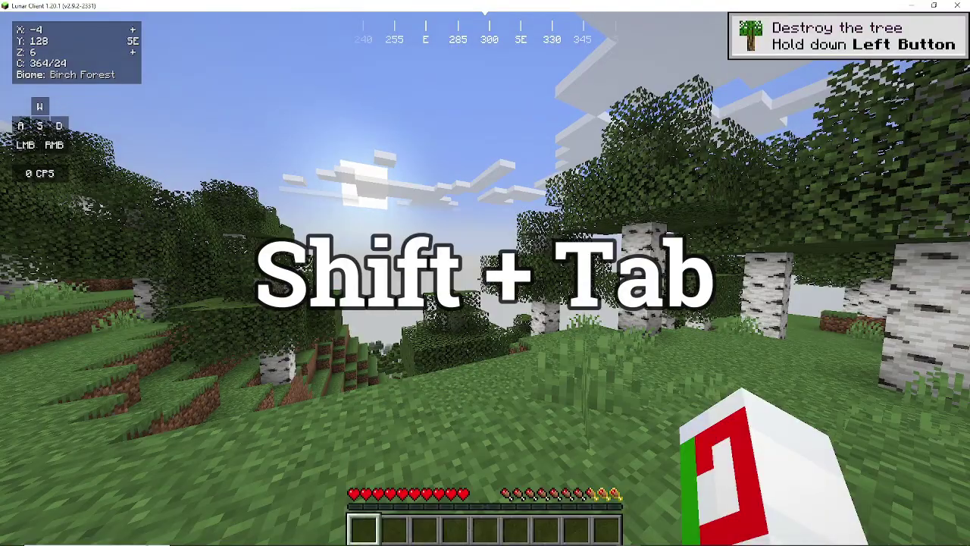
- Check the friends list and pending friend requests, then close the friends panel
{"action": "key", "text": "shift+Tab"}
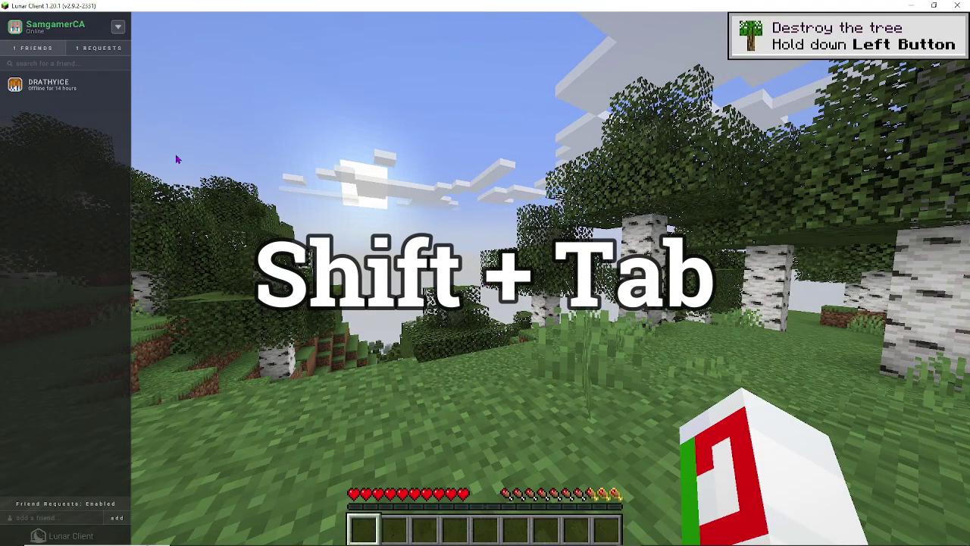
{"action": "left_click", "coordinate": [88, 48]}
{"action": "left_click", "coordinate": [45, 48]}
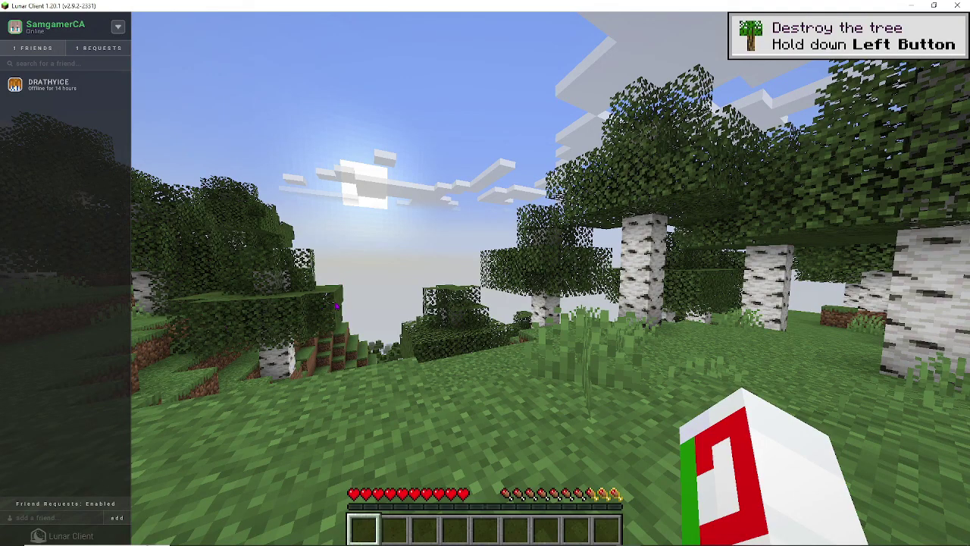
{"action": "key", "text": "Escape"}
- Walk around among the birch trees, then pause the game to the Game Menu
{"action": "key", "text": "w"}
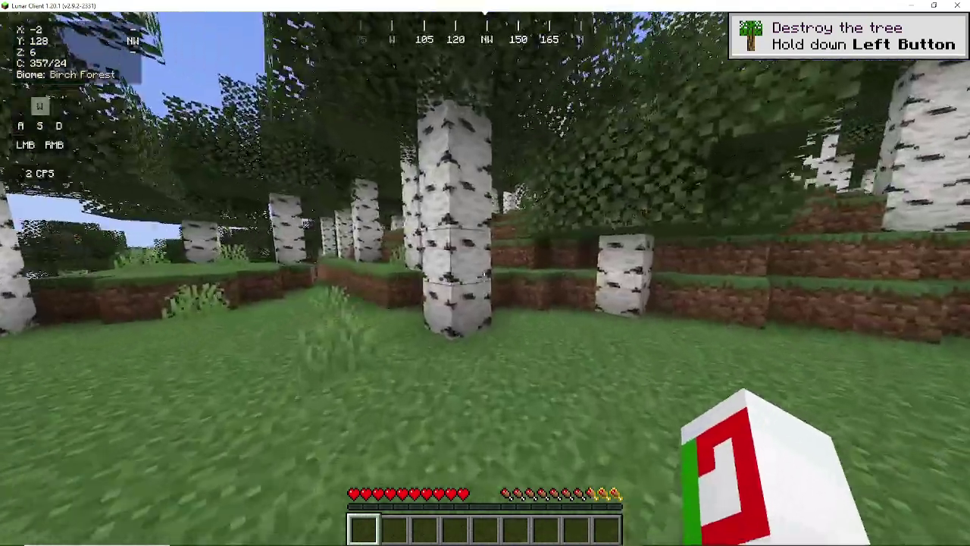
{"action": "key", "text": "a"}
{"action": "key", "text": "s"}
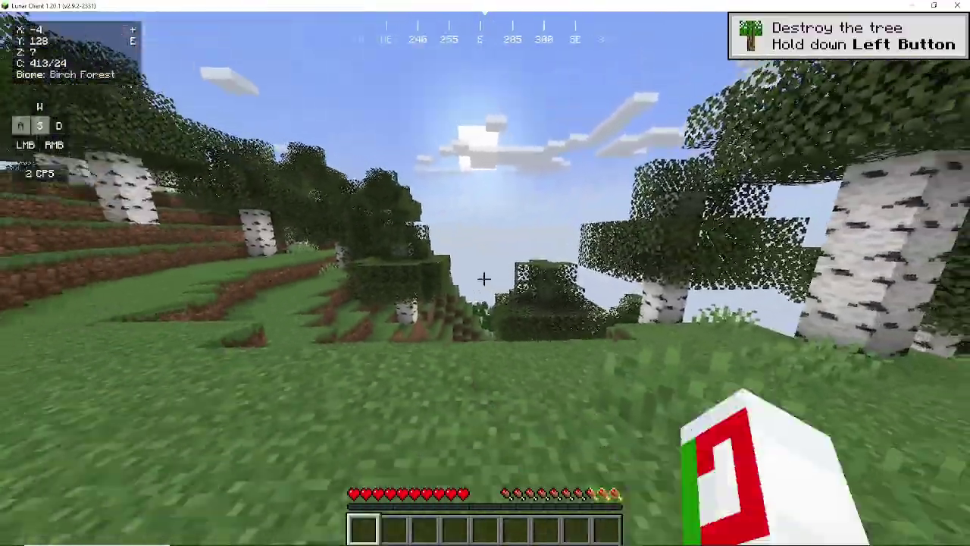
{"action": "key", "text": "Escape"}
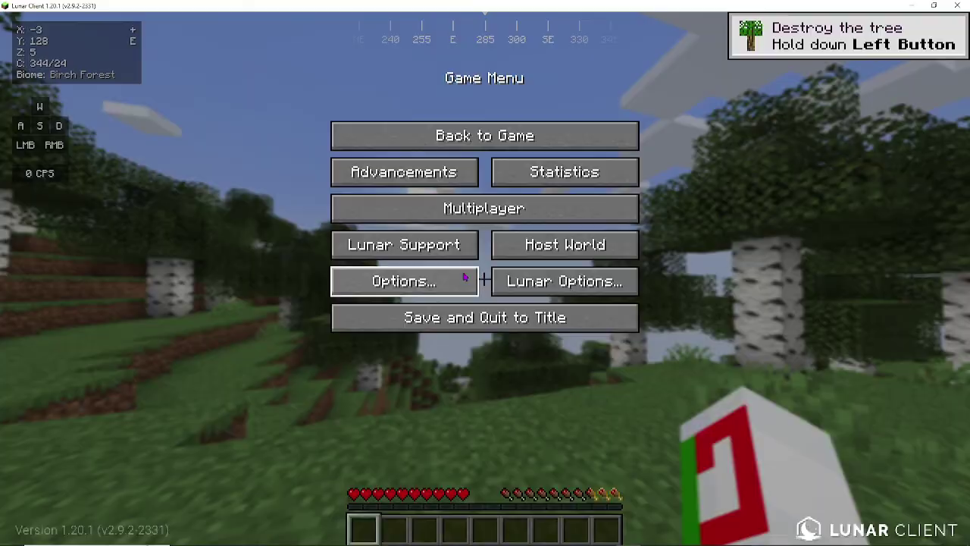
- Host the world on port 50406 with Friends privacy and Auto Host On Join enabled
{"action": "left_click", "coordinate": [573, 254]}
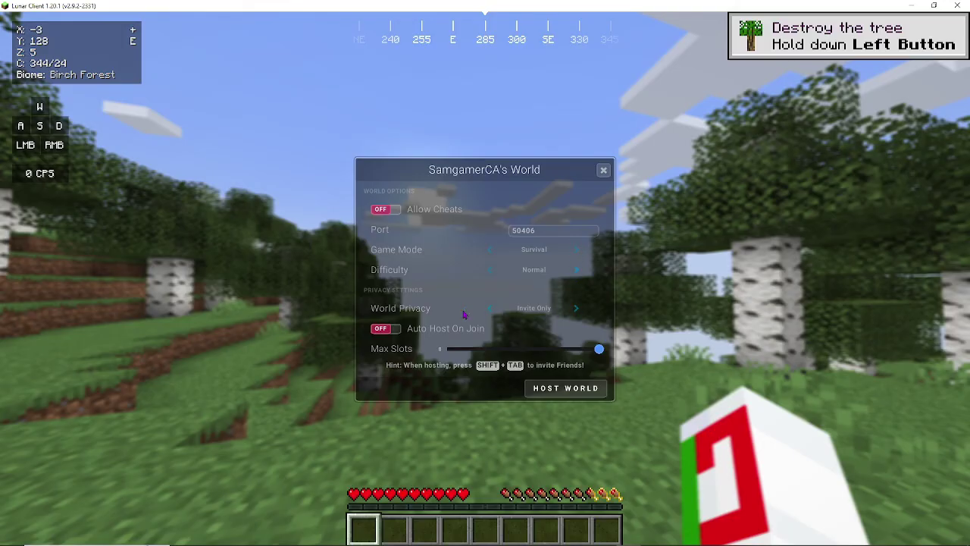
{"action": "left_click", "coordinate": [577, 309]}
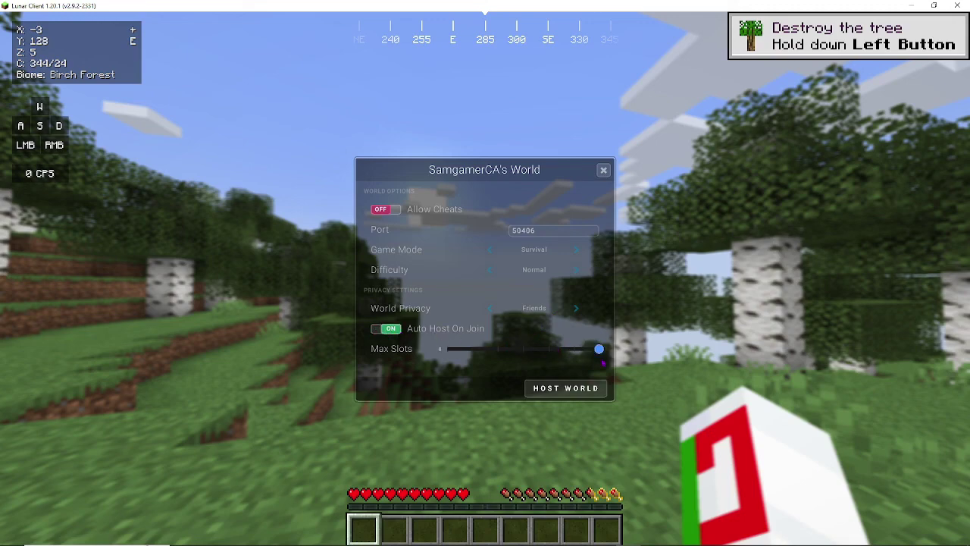
{"action": "left_click", "coordinate": [565, 387]}
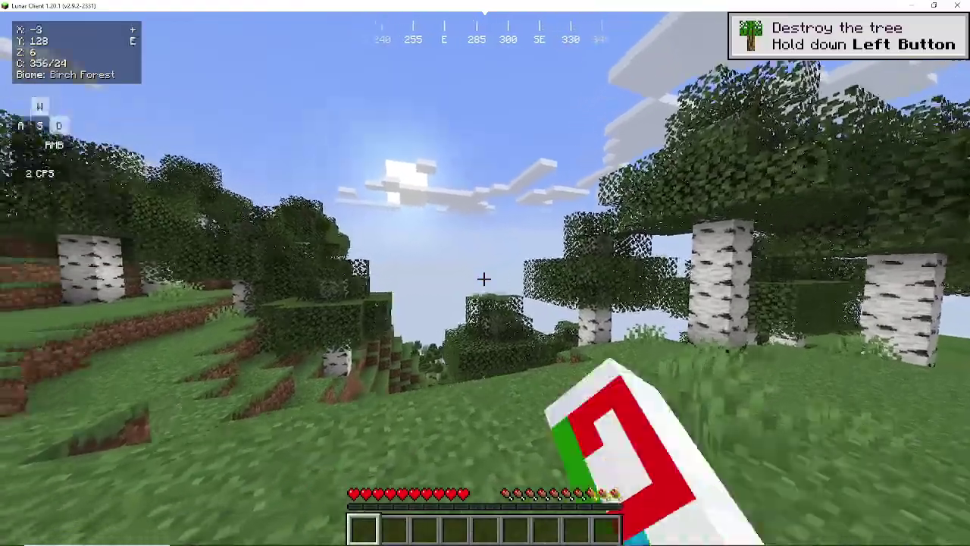
{"action": "left_click", "coordinate": [484, 279]}
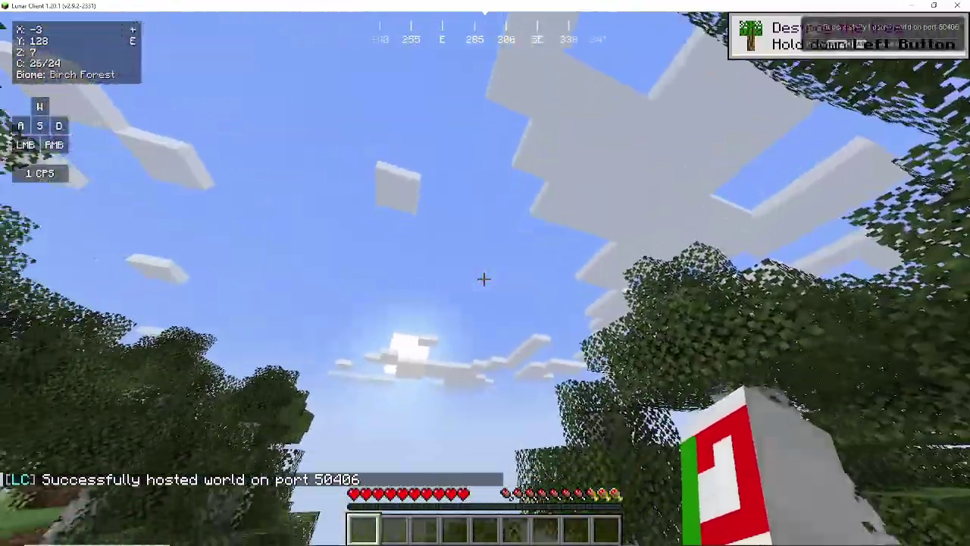
- Walk forward across the birch hillside
{"action": "key", "text": "w"}
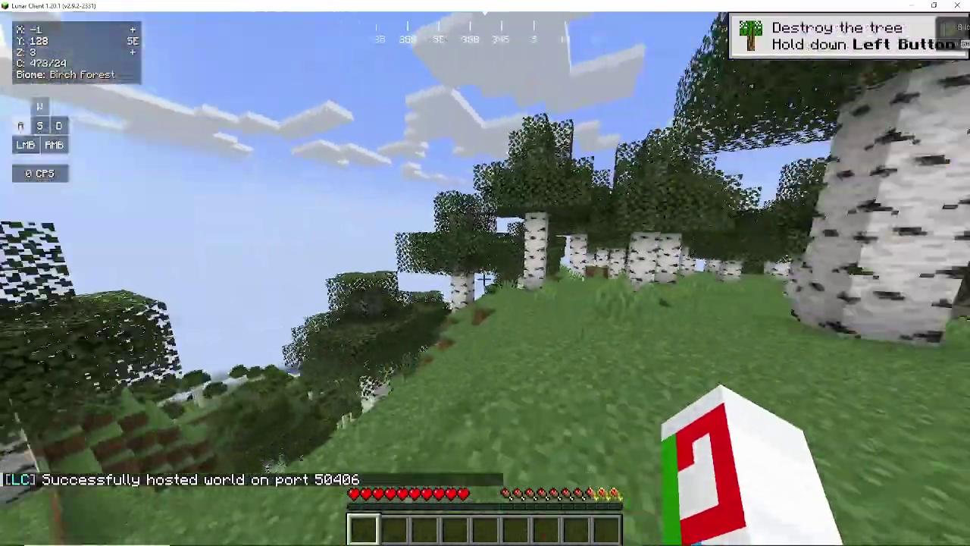
{"action": "key", "text": "w"}
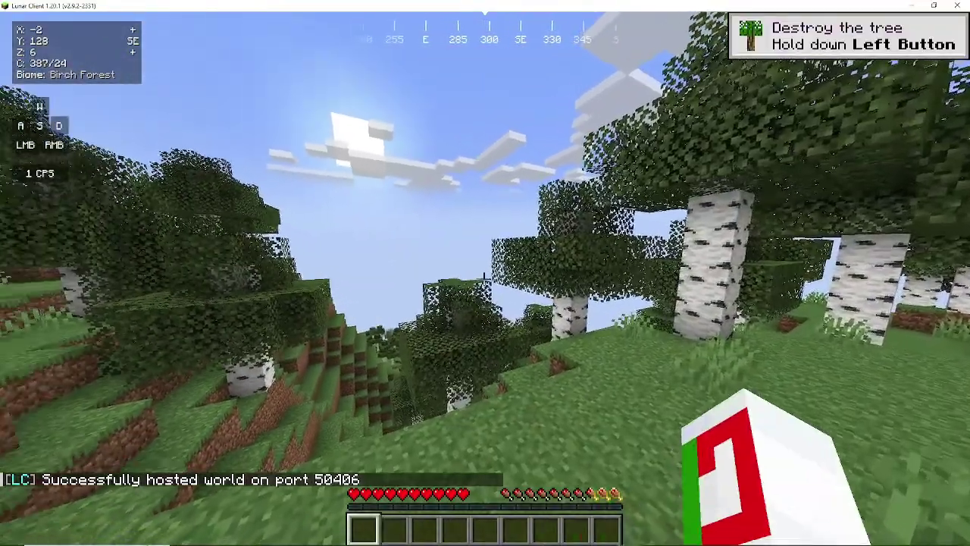
{"action": "left_click", "coordinate": [483, 279]}
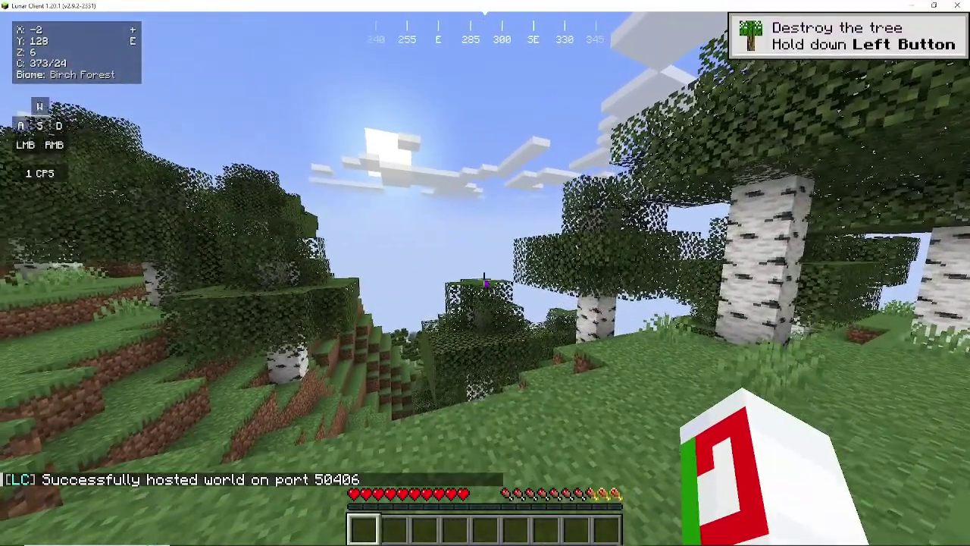
- Send a friend a 'Hi' chat message from the friends overlay, then close it
{"action": "key", "text": "Tab"}
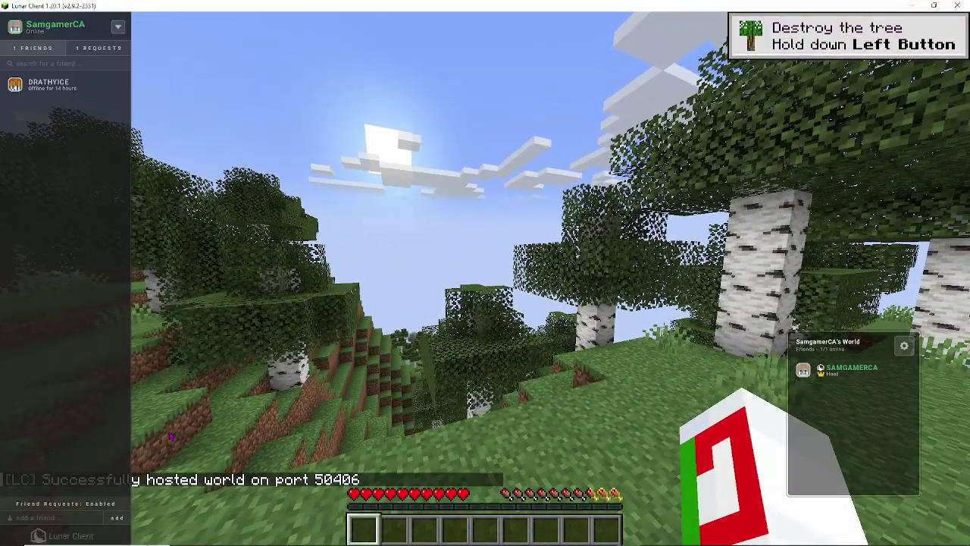
{"action": "left_click", "coordinate": [64, 86]}
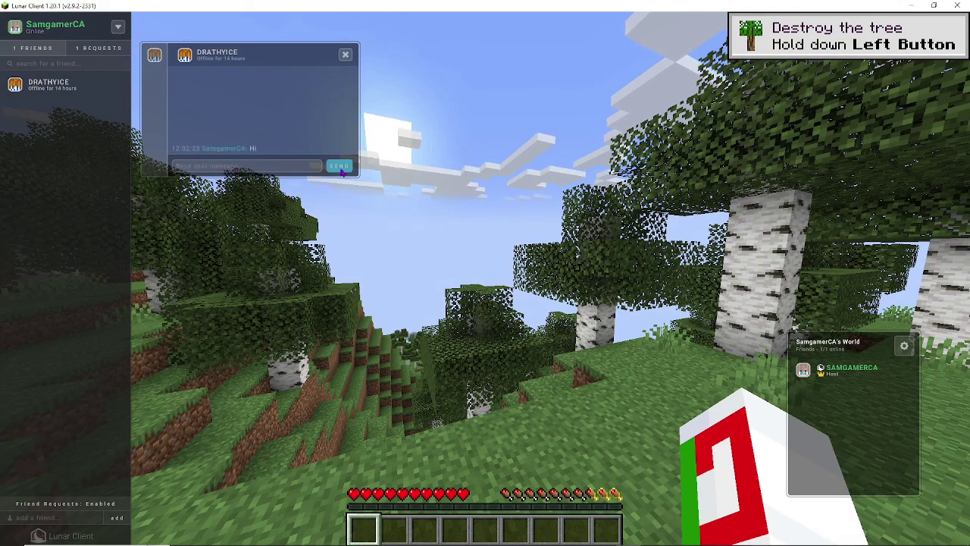
{"action": "key", "text": "Escape"}
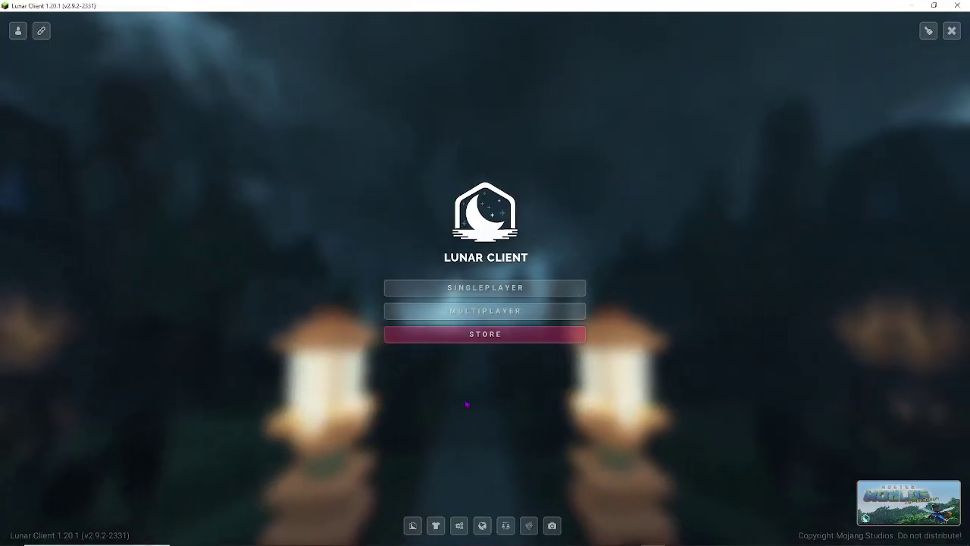
- Join the Hypixel server from the multiplayer server list
{"action": "left_click", "coordinate": [550, 312]}
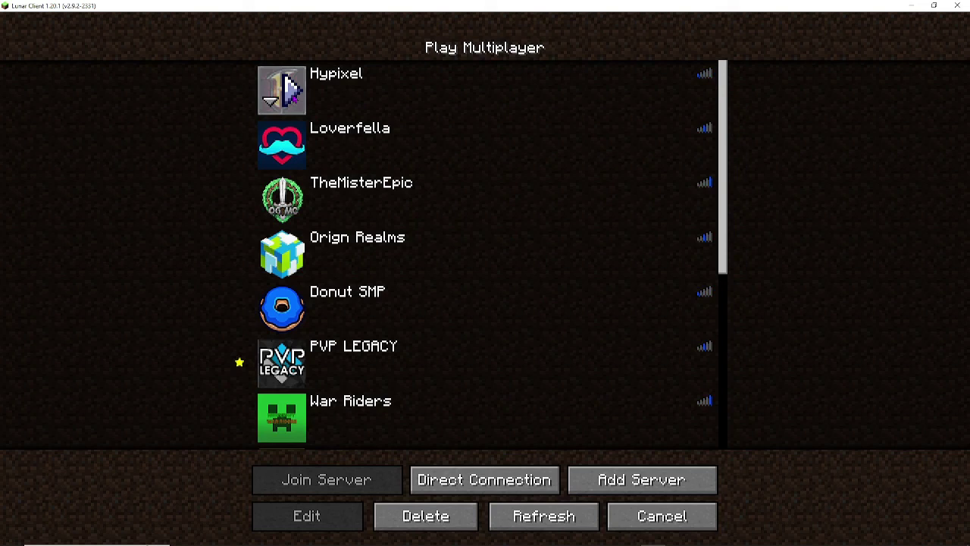
{"action": "left_click", "coordinate": [292, 89]}
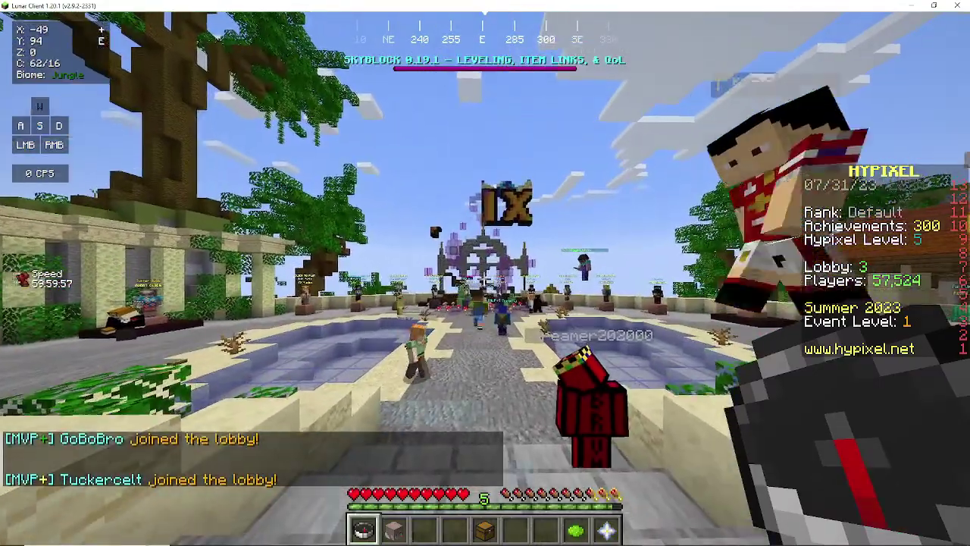
{"action": "scroll", "coordinate": [485, 273], "scroll_direction": "down", "scroll_amount": 1}
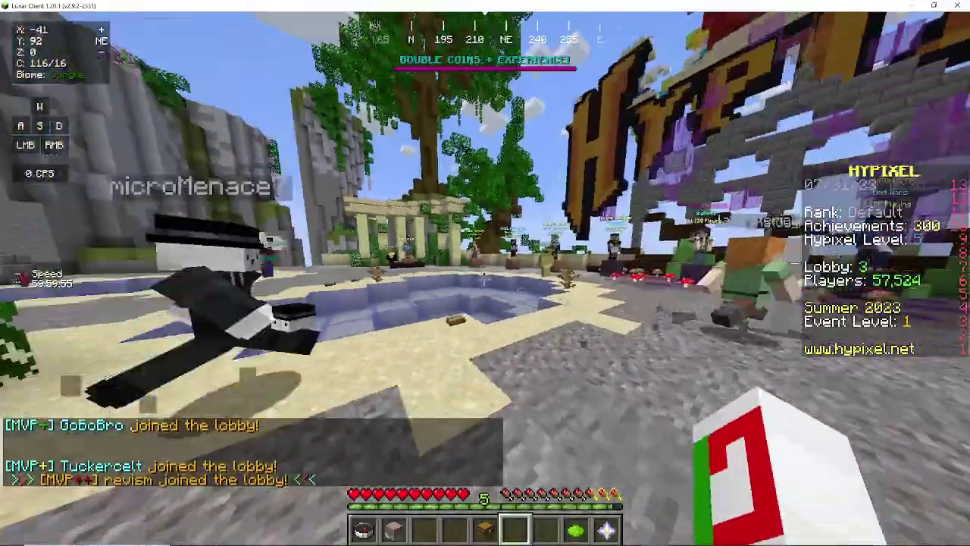
- Walk through the lobby past the store, house and pond along the path into the alley
{"action": "key", "text": "w"}
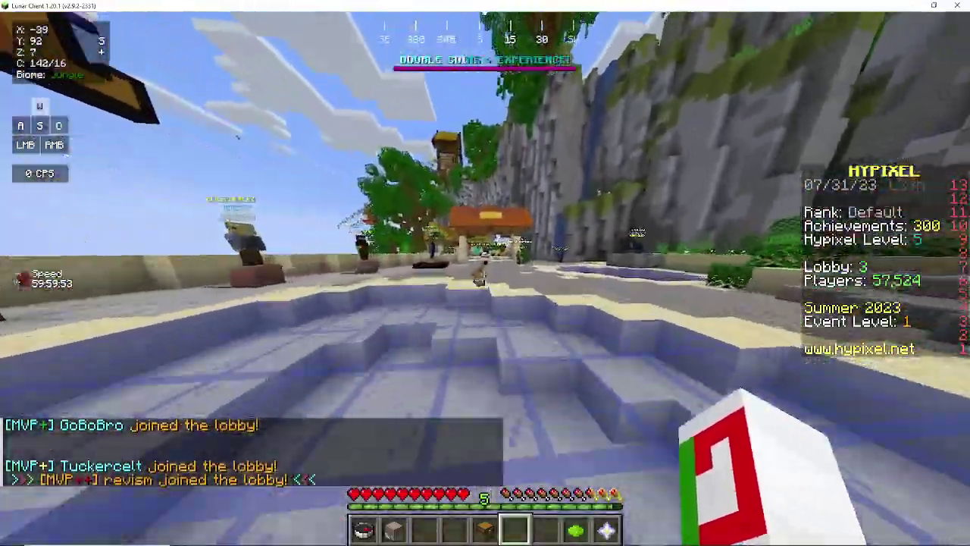
{"action": "key", "text": "w"}
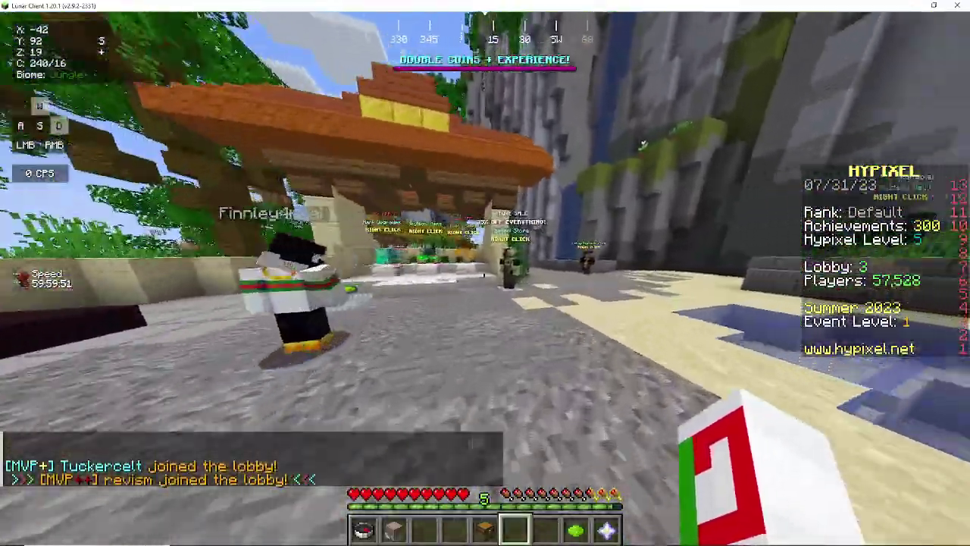
{"action": "key", "text": "w"}
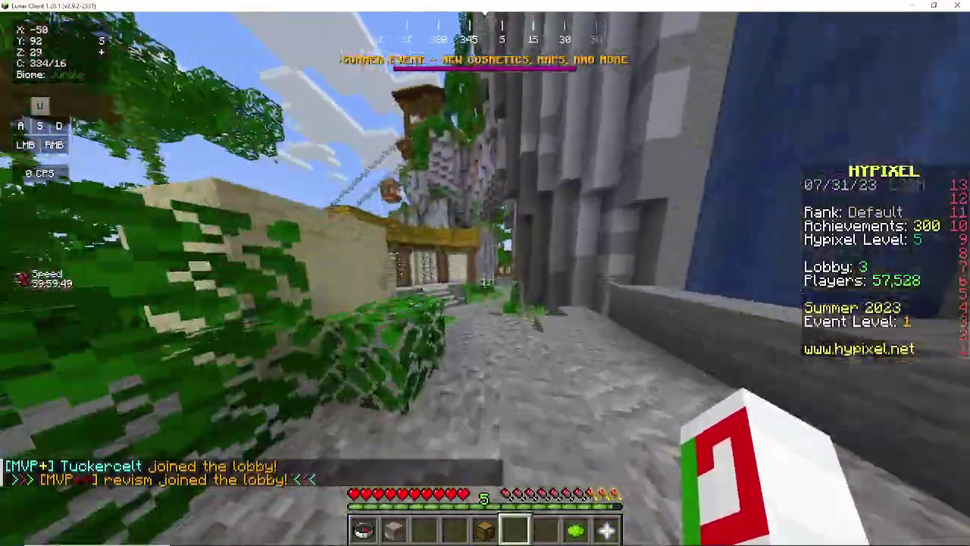
{"action": "key", "text": "w"}
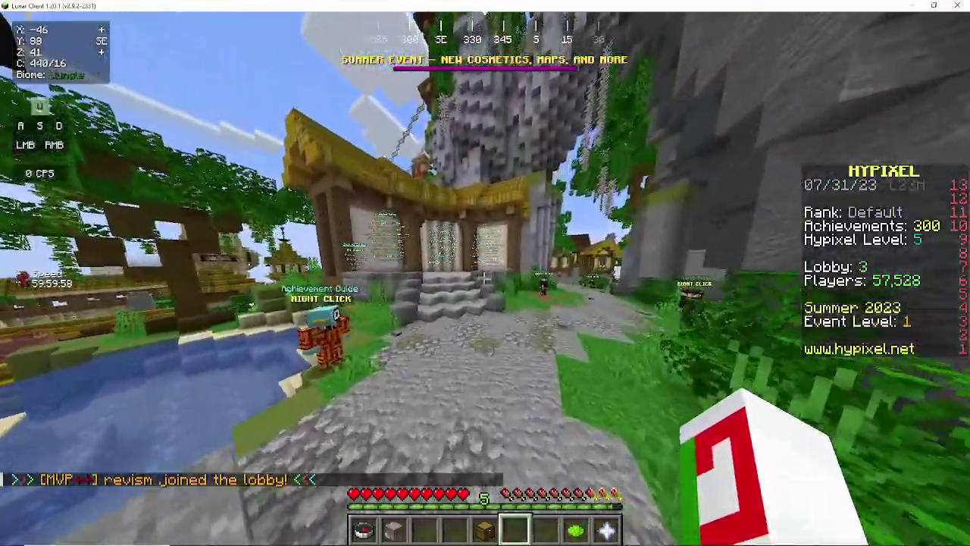
{"action": "key", "text": "w"}
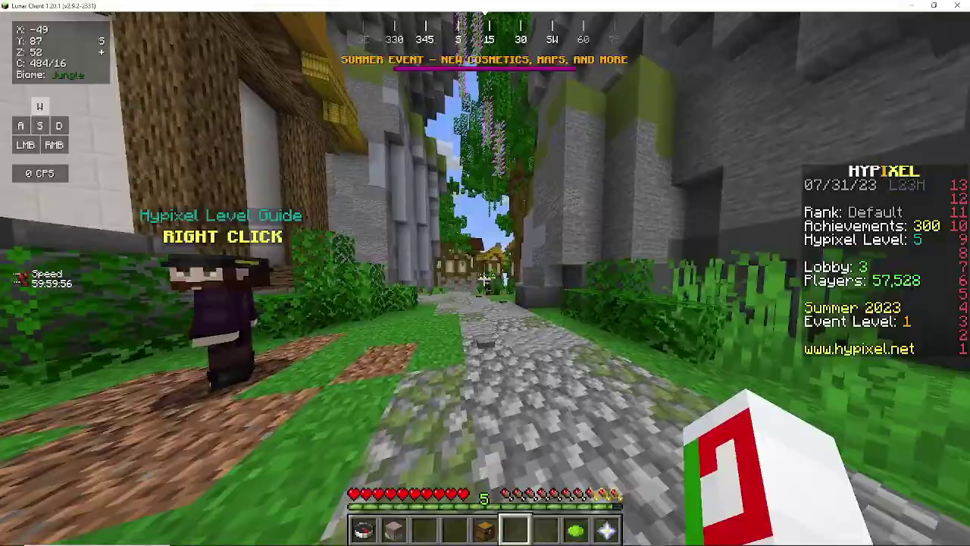
{"action": "key", "text": "w"}
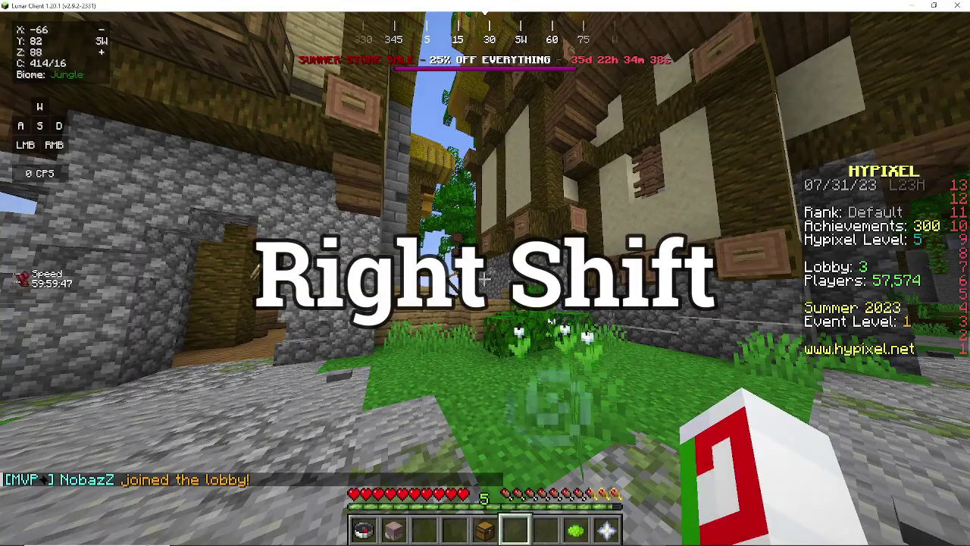
- Enable ReplayMod in the mods list and nudge the Hypixel scoreboard slightly left
{"action": "key", "text": "Shift_R"}
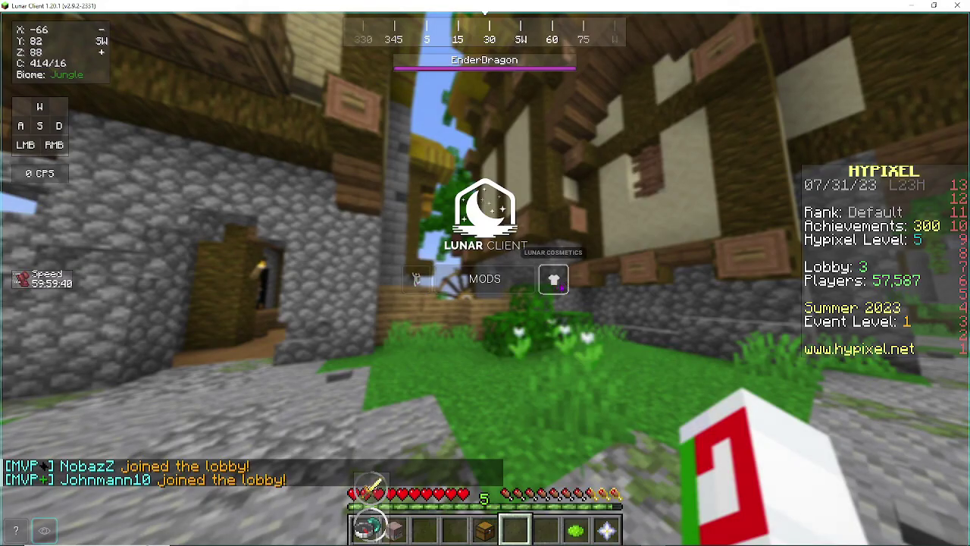
{"action": "left_click", "coordinate": [484, 284]}
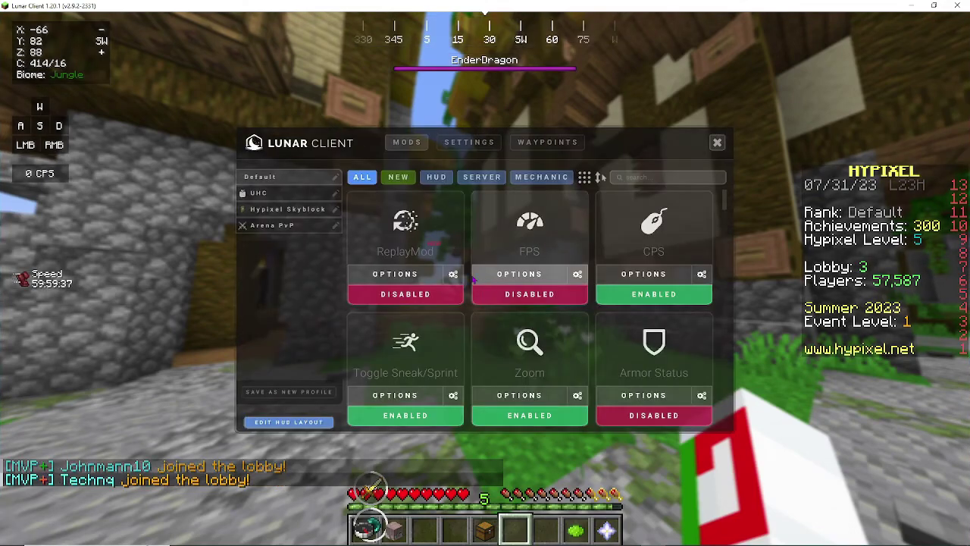
{"action": "scroll", "coordinate": [639, 213], "scroll_direction": "down", "scroll_amount": 10}
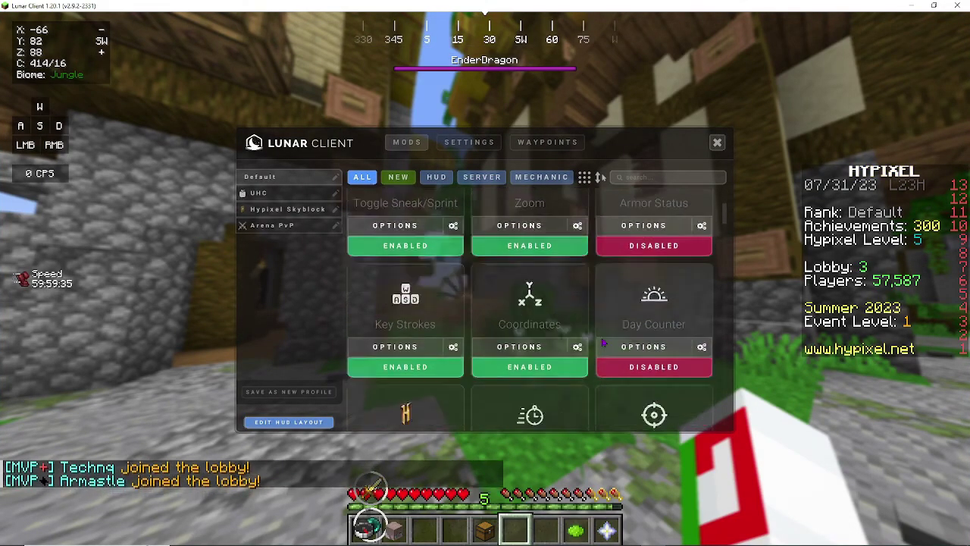
{"action": "scroll", "coordinate": [596, 341], "scroll_direction": "down", "scroll_amount": 6}
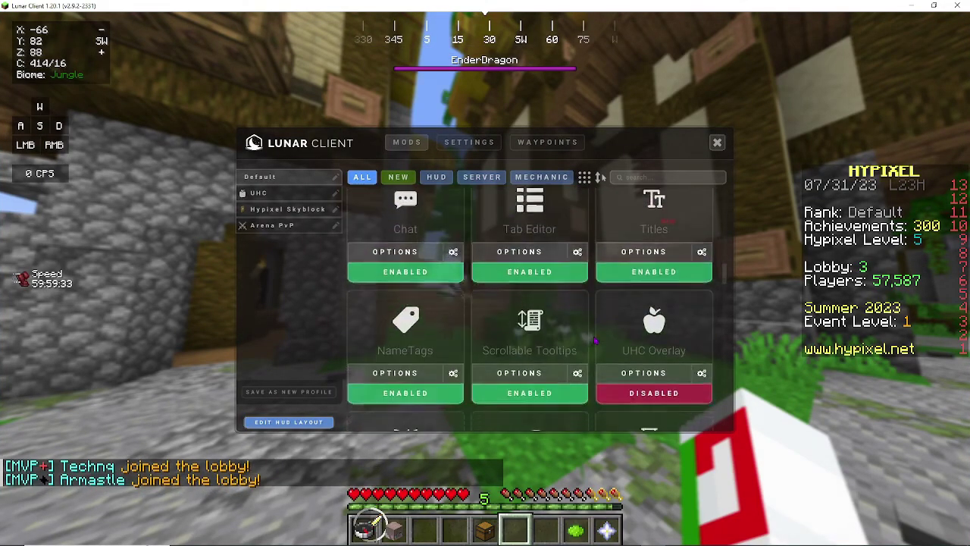
{"action": "scroll", "coordinate": [595, 345], "scroll_direction": "down", "scroll_amount": 10}
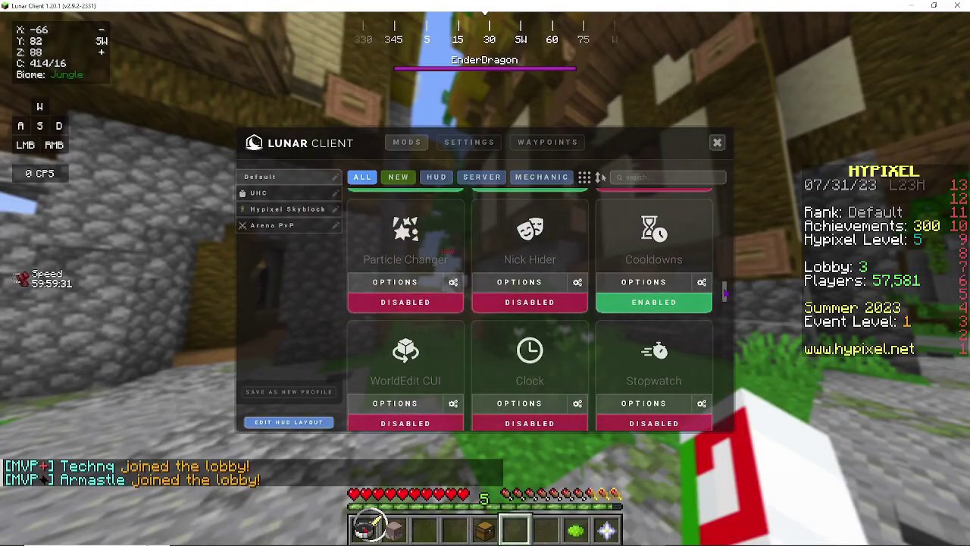
{"action": "left_click_drag", "start_coordinate": [724, 323], "coordinate": [734, 158]}
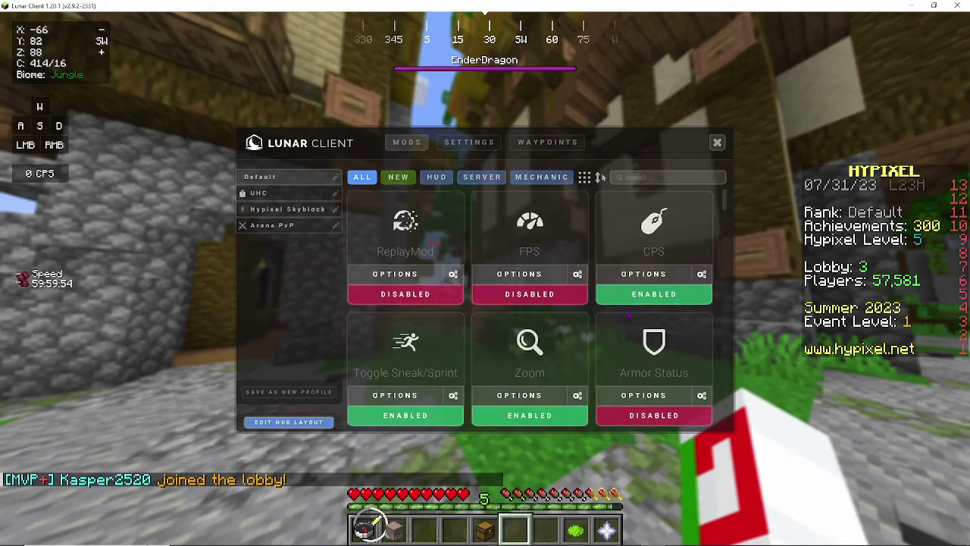
{"action": "left_click", "coordinate": [416, 301]}
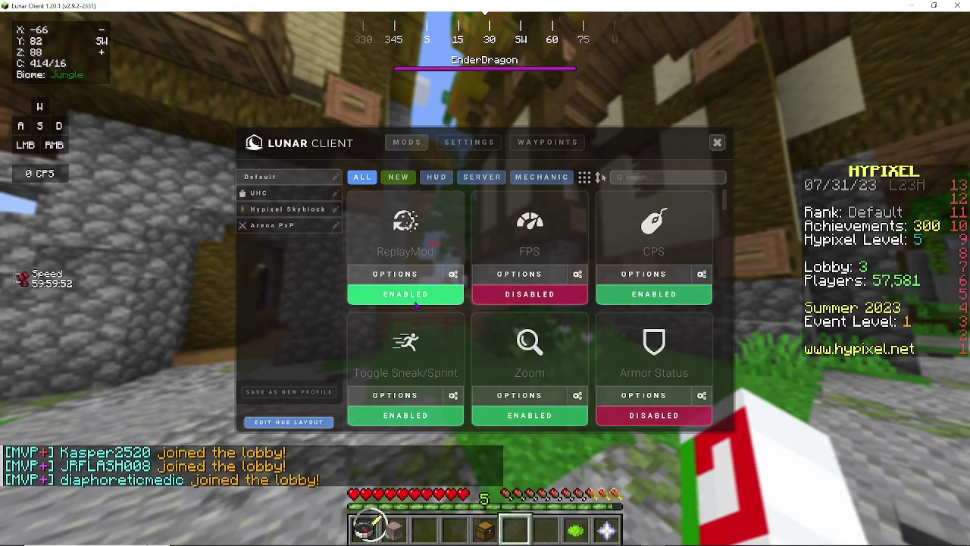
{"action": "key", "text": "Escape"}
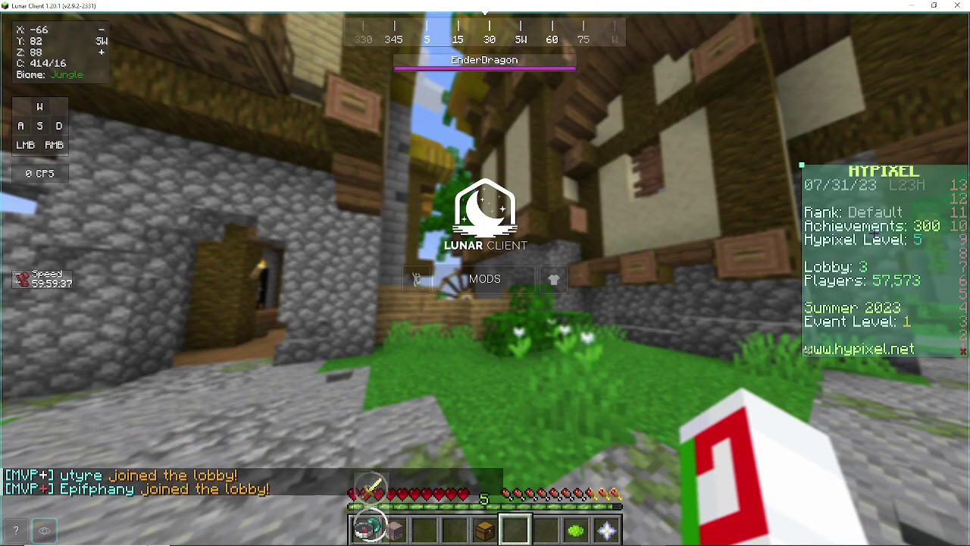
{"action": "left_click_drag", "start_coordinate": [876, 230], "coordinate": [875, 230]}
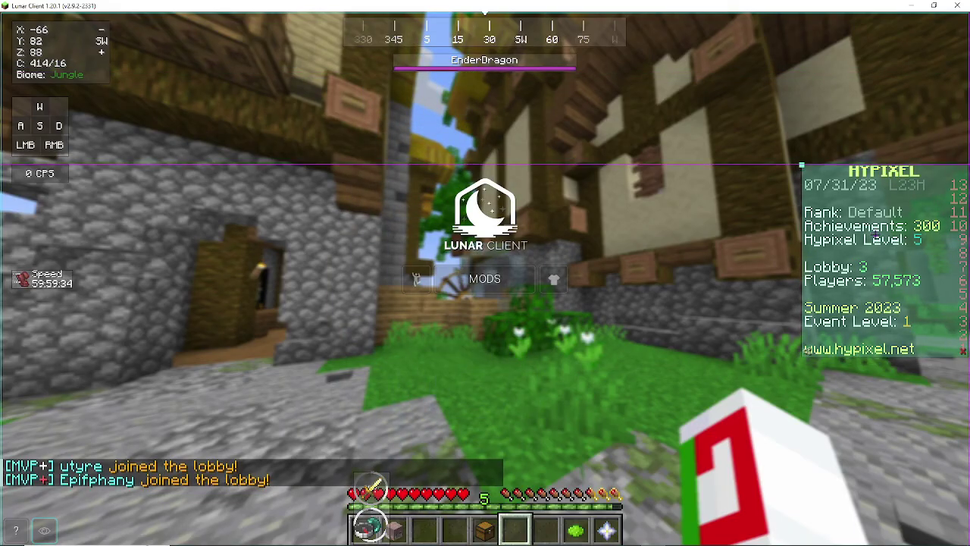
- Turn Armor Status on and back off in the mods list
{"action": "left_click", "coordinate": [522, 283]}
{"action": "scroll", "coordinate": [682, 303], "scroll_direction": "down", "scroll_amount": 3}
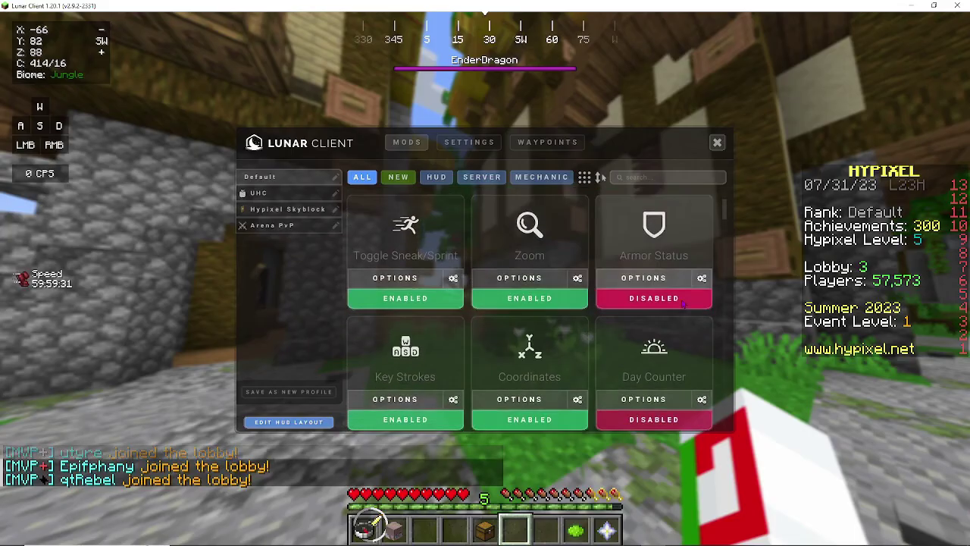
{"action": "left_click", "coordinate": [682, 298]}
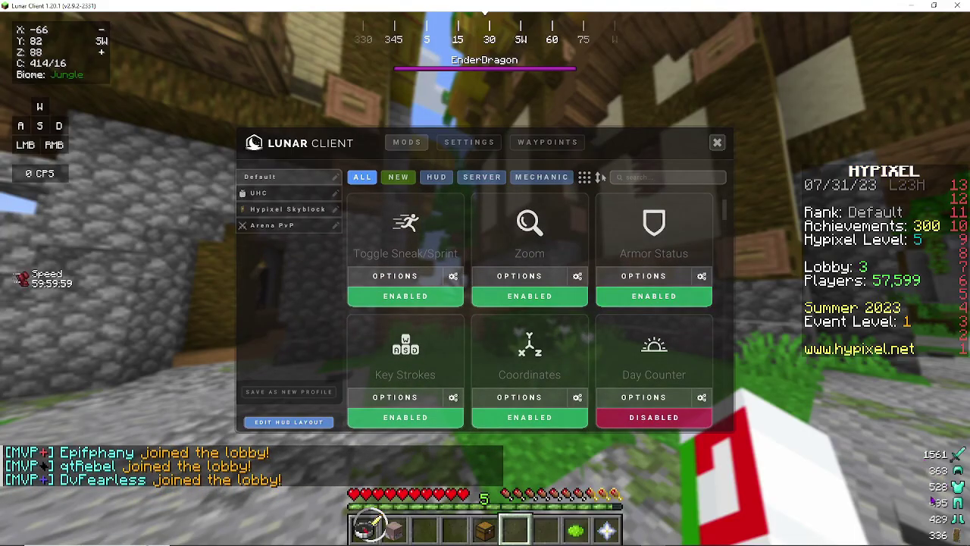
{"action": "left_click", "coordinate": [654, 295]}
- Toggle Day Counter, Crosshair and Waypoints on and then back off
{"action": "scroll", "coordinate": [674, 330], "scroll_direction": "down", "scroll_amount": 3}
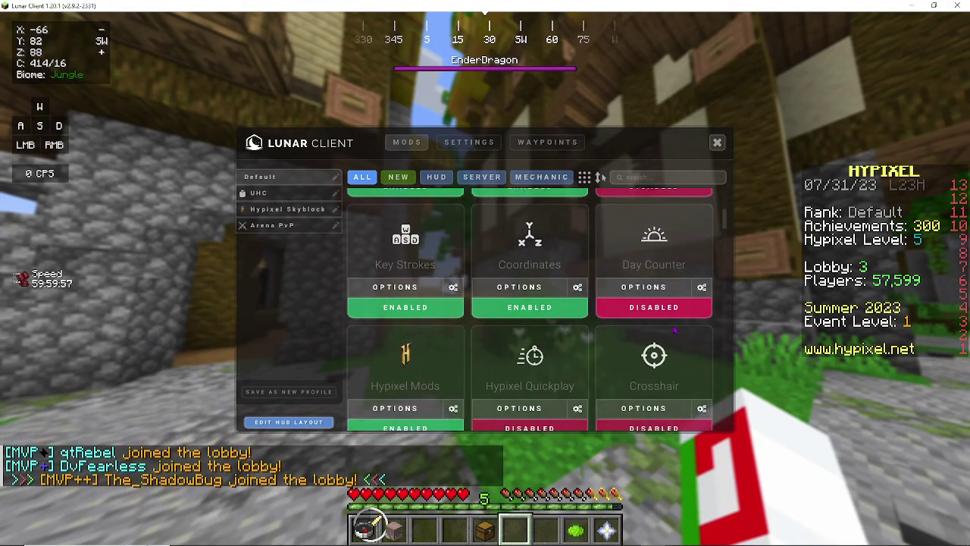
{"action": "scroll", "coordinate": [675, 330], "scroll_direction": "down", "scroll_amount": 2}
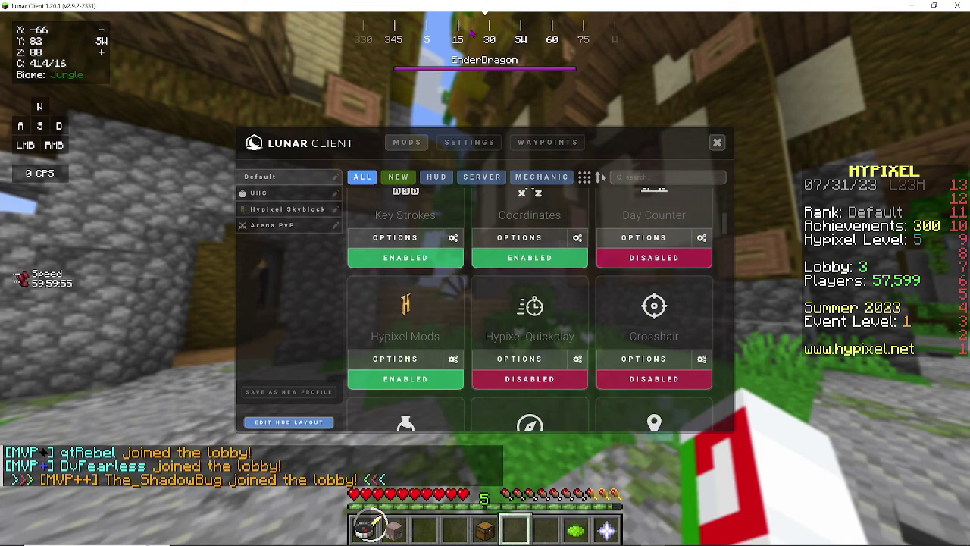
{"action": "left_click", "coordinate": [666, 259]}
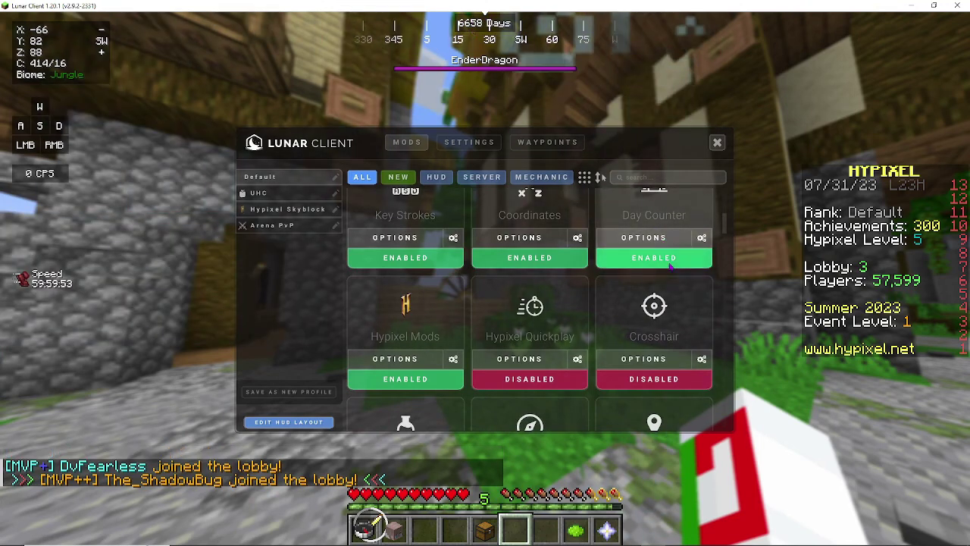
{"action": "left_click", "coordinate": [670, 260]}
{"action": "left_click", "coordinate": [661, 379]}
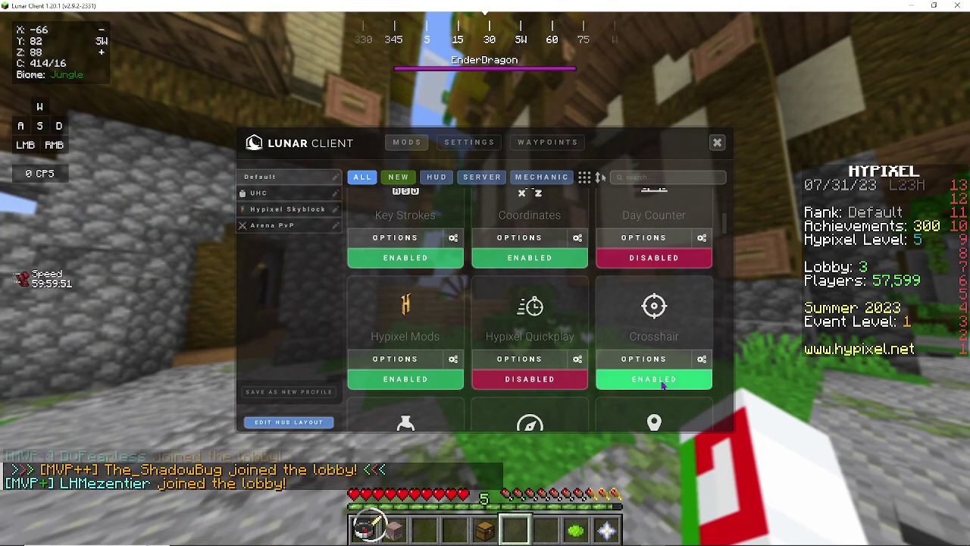
{"action": "left_click", "coordinate": [662, 385]}
{"action": "scroll", "coordinate": [662, 343], "scroll_direction": "down", "scroll_amount": 6}
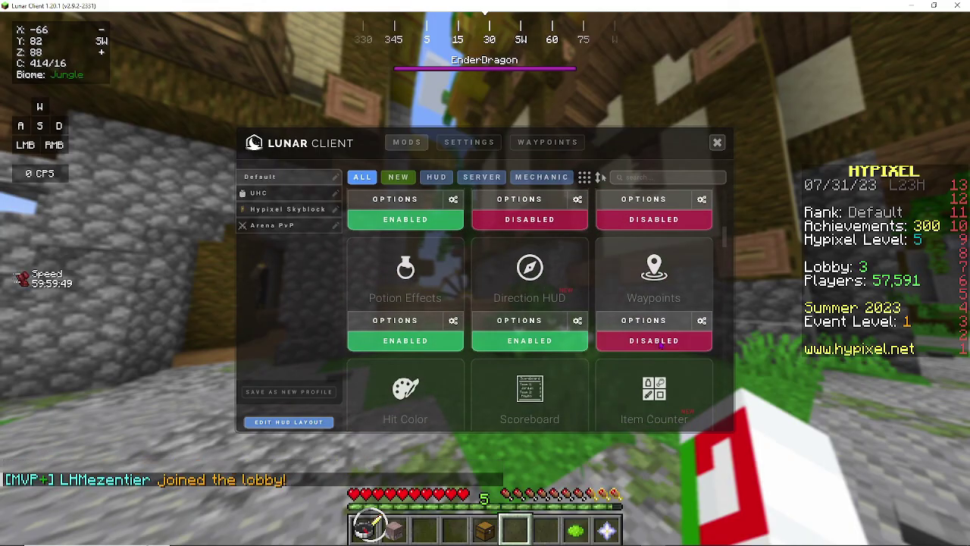
{"action": "left_click", "coordinate": [661, 341]}
{"action": "left_click", "coordinate": [661, 341]}
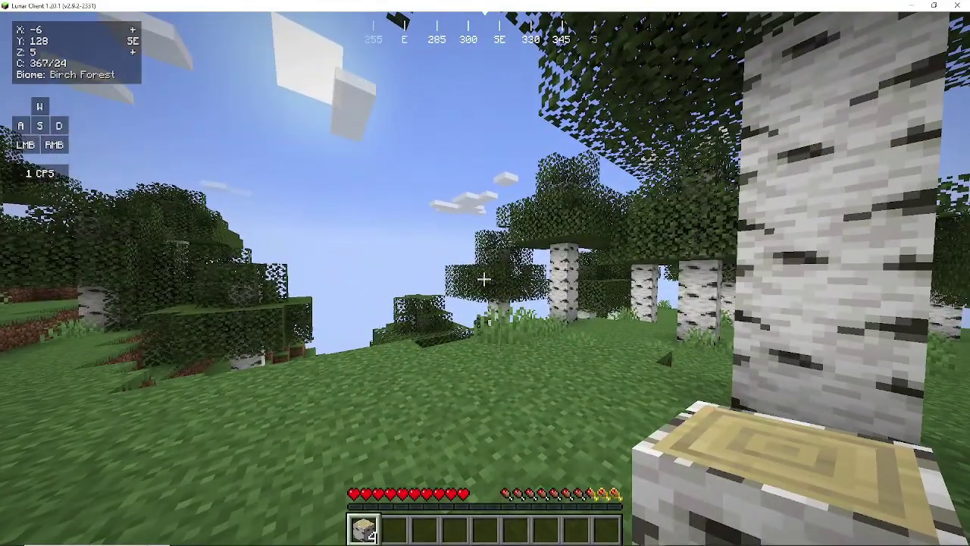
- Move the EnderDragon boss bar up slightly and open the mods list to confirm ReplayMod is enabled
{"action": "key", "text": "Shift_R"}
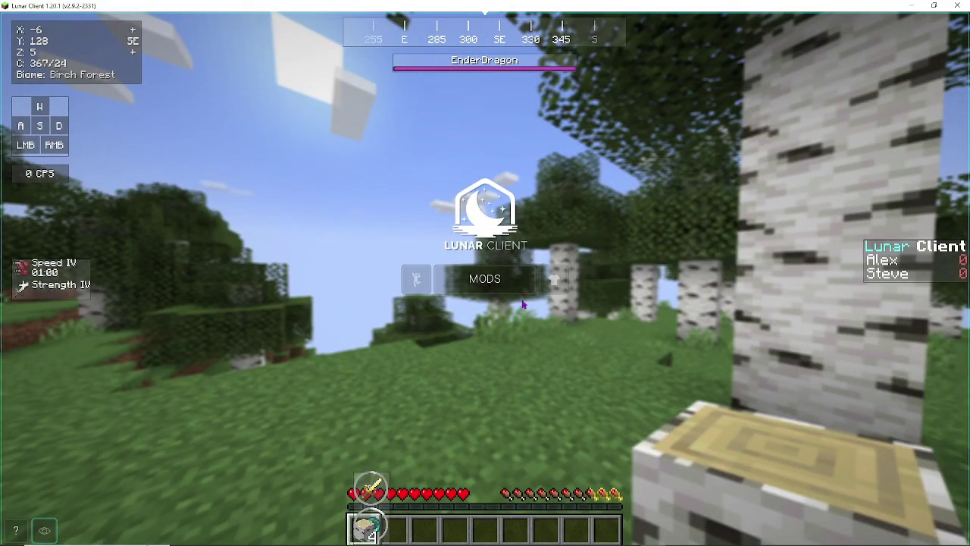
{"action": "left_click_drag", "start_coordinate": [494, 67], "coordinate": [492, 63]}
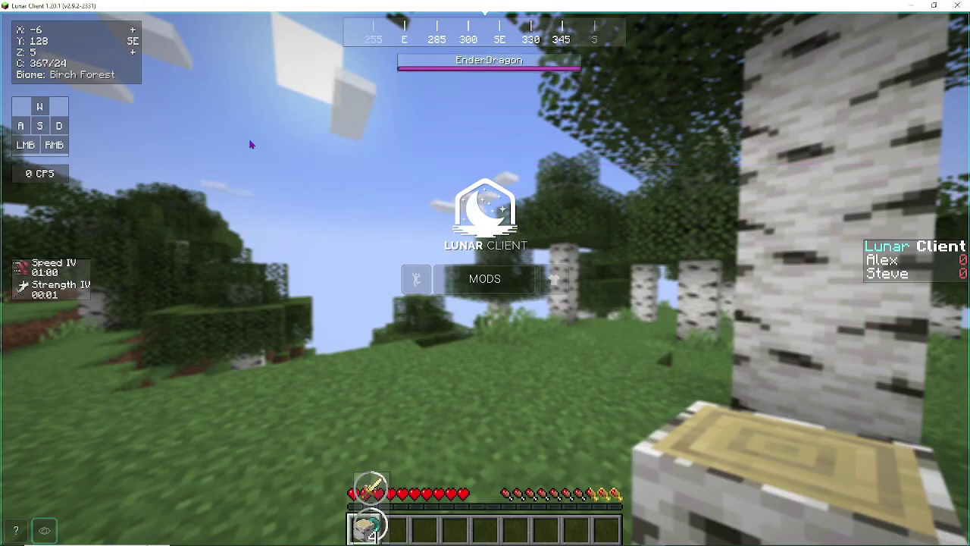
{"action": "left_click", "coordinate": [485, 279]}
{"action": "scroll", "coordinate": [617, 306], "scroll_direction": "down", "scroll_amount": 2}
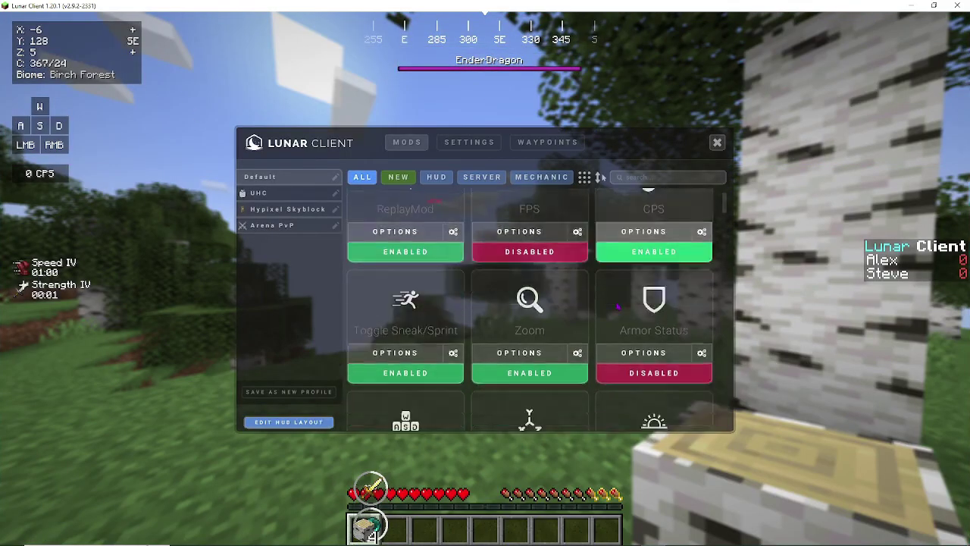
{"action": "scroll", "coordinate": [451, 222], "scroll_direction": "up", "scroll_amount": 1}
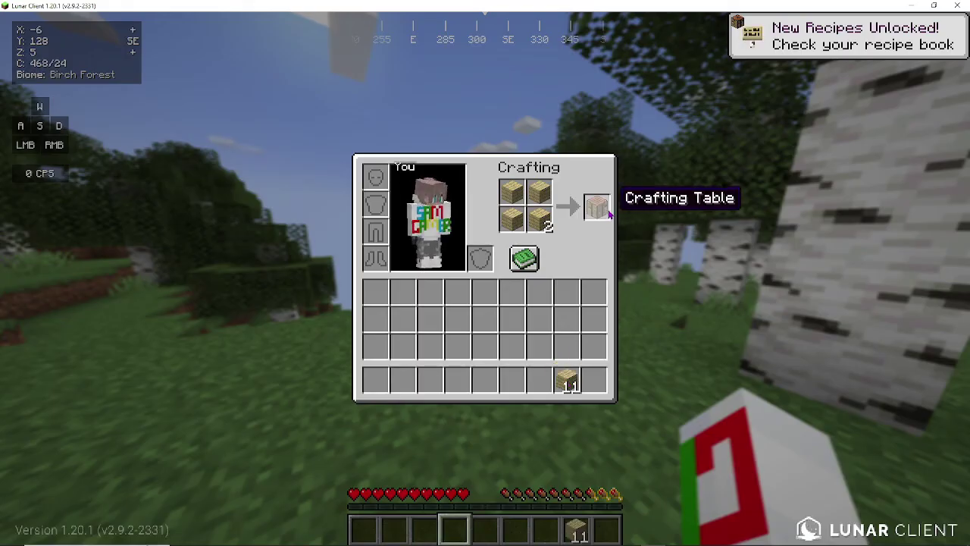
- Put the crafting table into the hotbar and start a replay recording from the Game Menu
{"action": "left_click", "coordinate": [596, 202]}
{"action": "left_click", "coordinate": [594, 379]}
{"action": "key", "text": "e"}
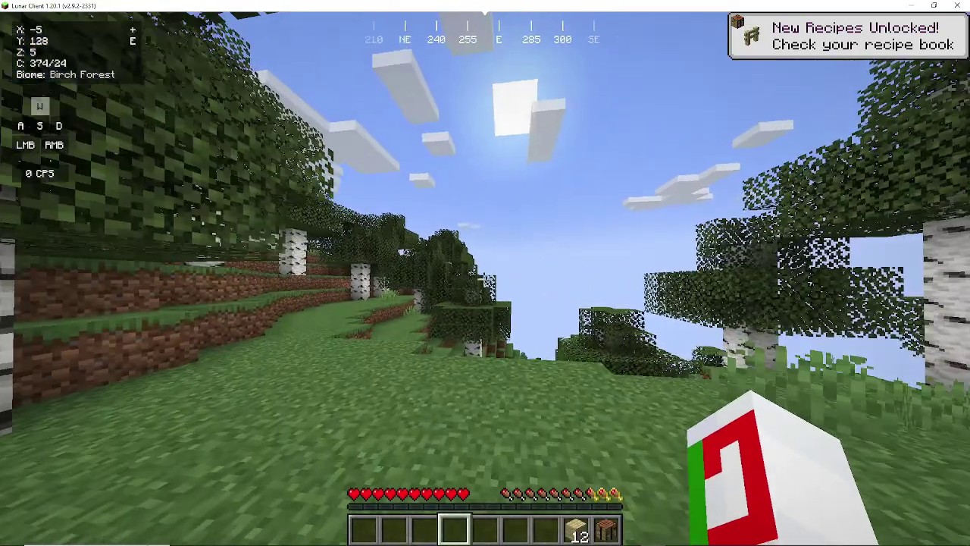
{"action": "key", "text": "e"}
{"action": "key", "text": "e"}
{"action": "key", "text": "Escape"}
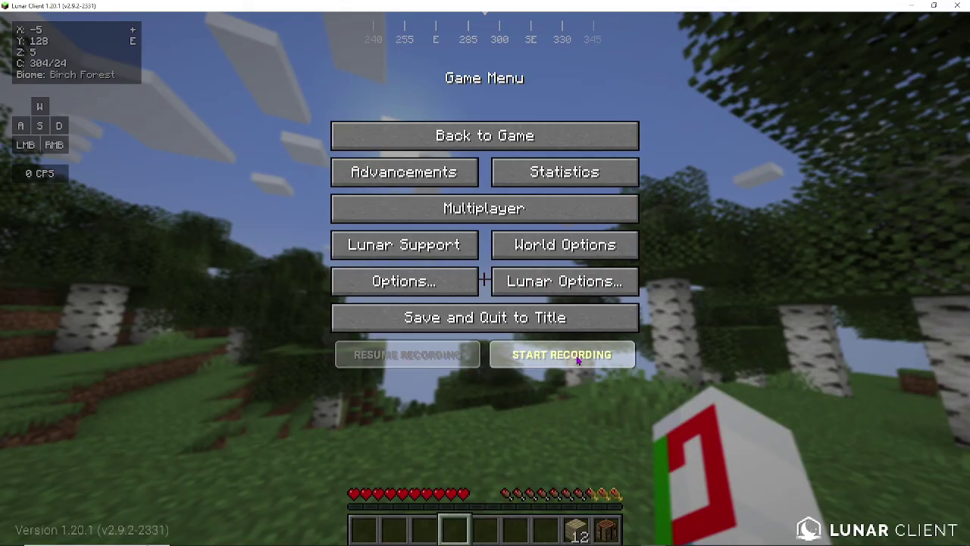
{"action": "key", "text": "Escape"}
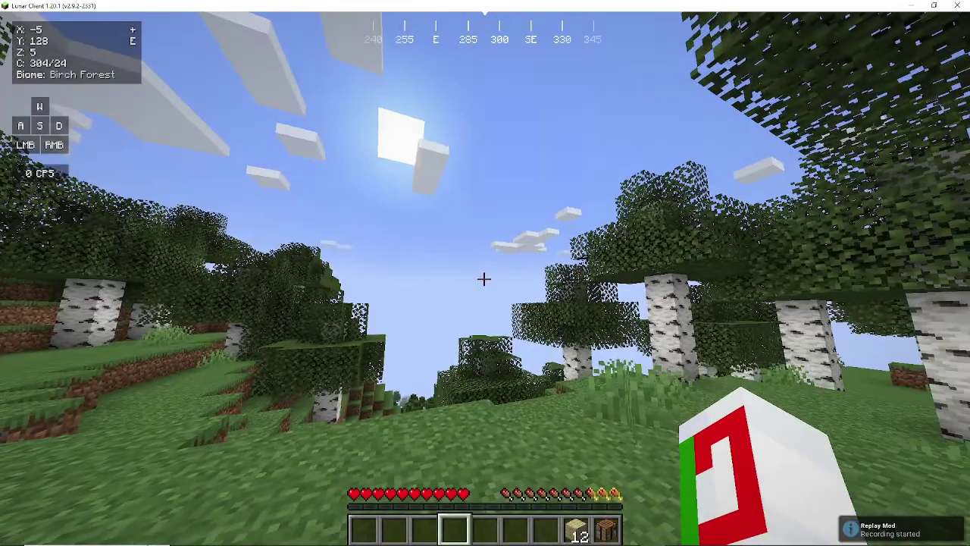
- Switch to hotbar slot 2, toggle third-person view, climb onto the leaves and craft the wooden axe
{"action": "key", "text": "2"}
{"action": "key", "text": "F5"}
{"action": "key", "text": "F5"}
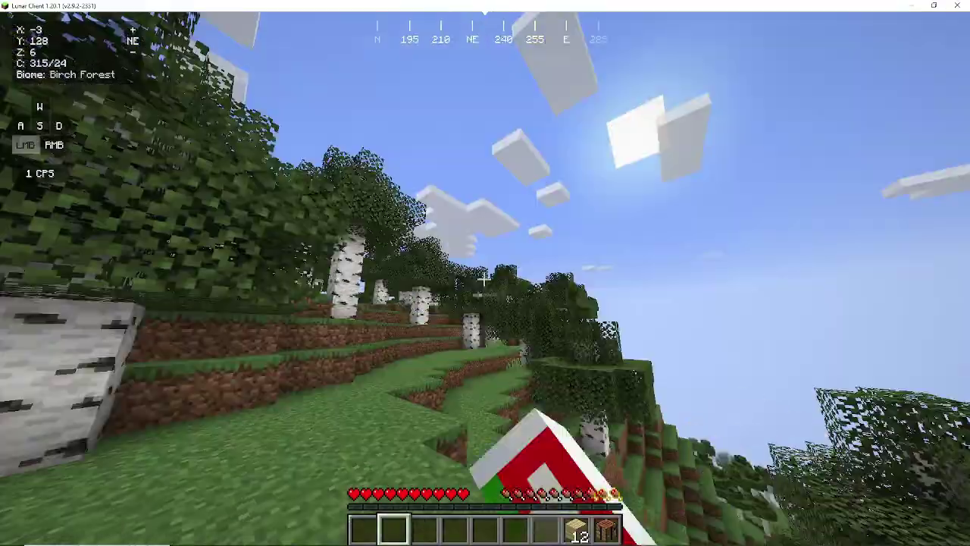
{"action": "key", "text": "w"}
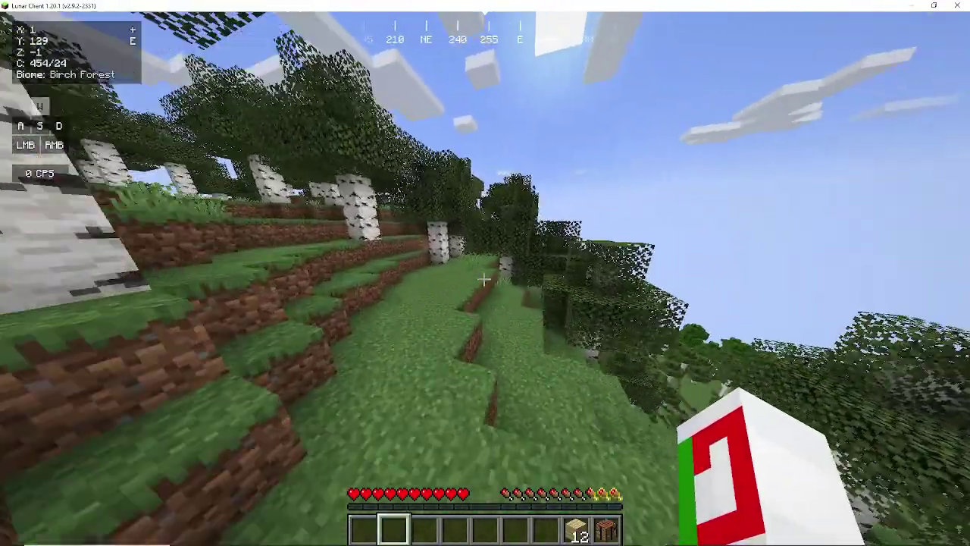
{"action": "left_click", "coordinate": [483, 280]}
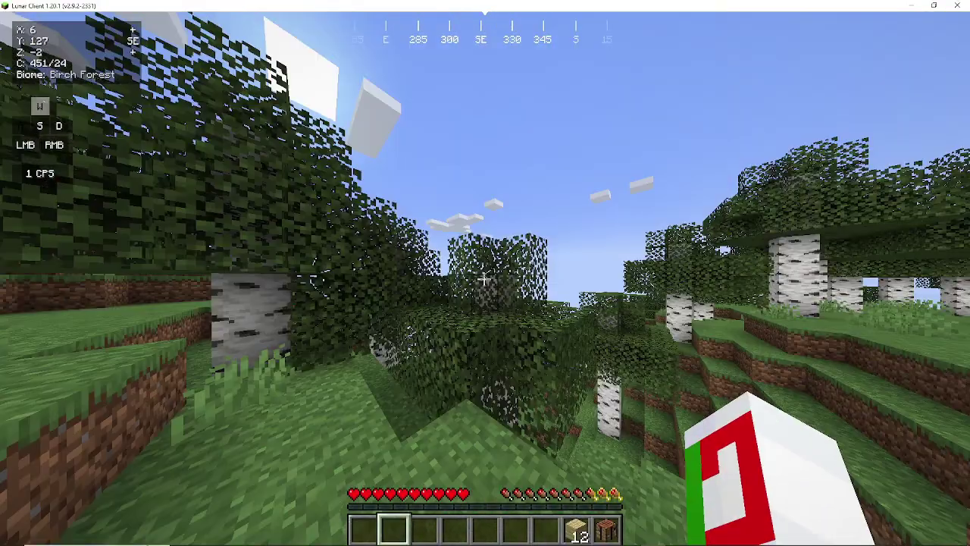
{"action": "key", "text": "space"}
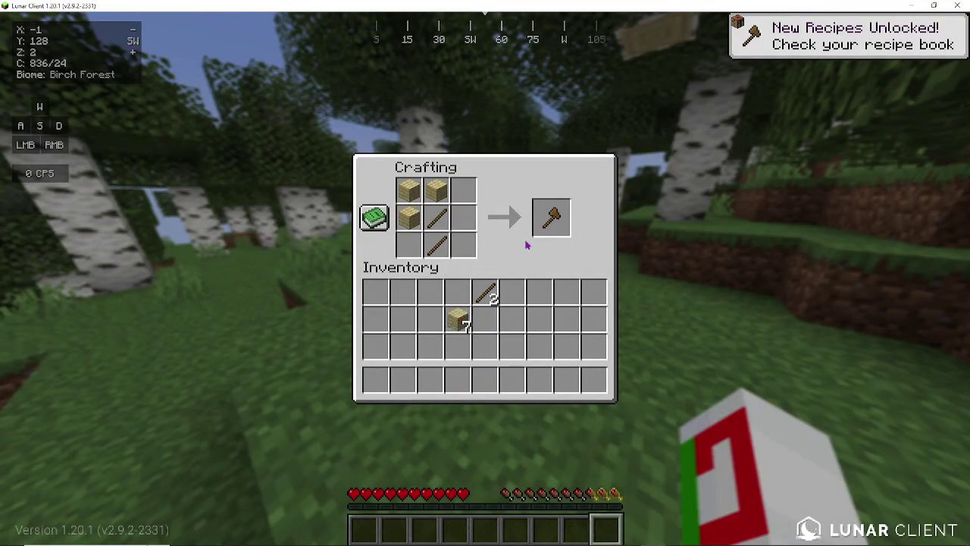
{"action": "key", "text": "e"}
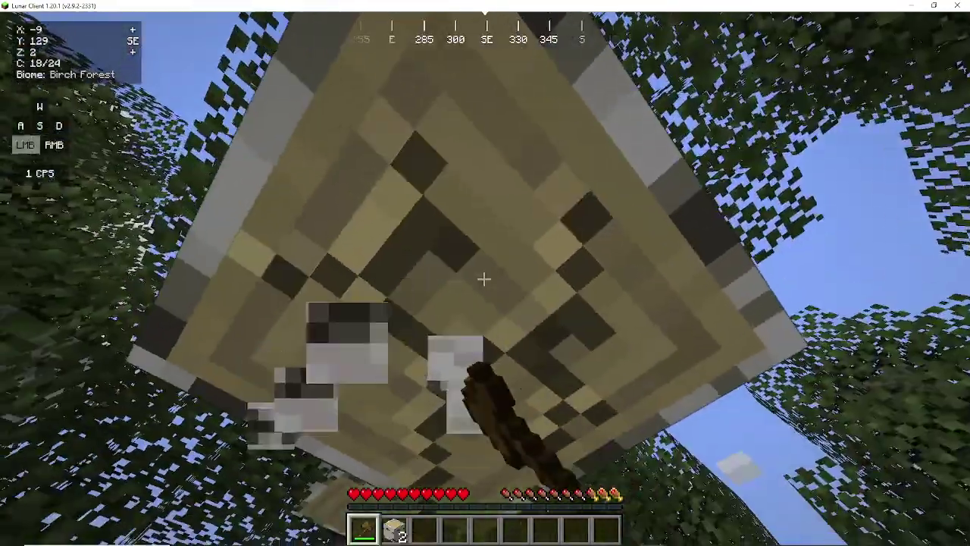
- Mine the birch log overhead, strafe back to the forest floor and bring up the Game Menu
{"action": "left_click", "coordinate": [484, 272]}
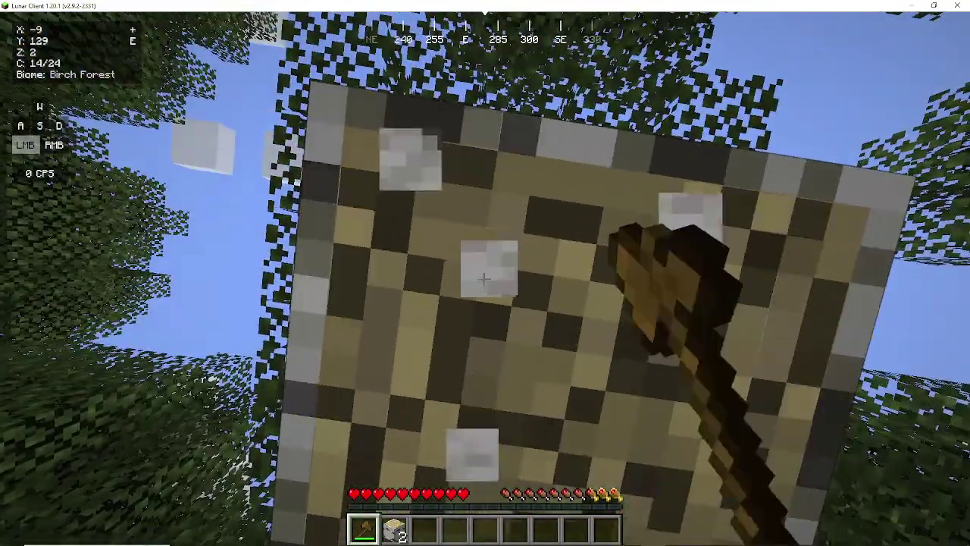
{"action": "left_click_drag", "start_coordinate": [485, 273], "coordinate": [484, 273]}
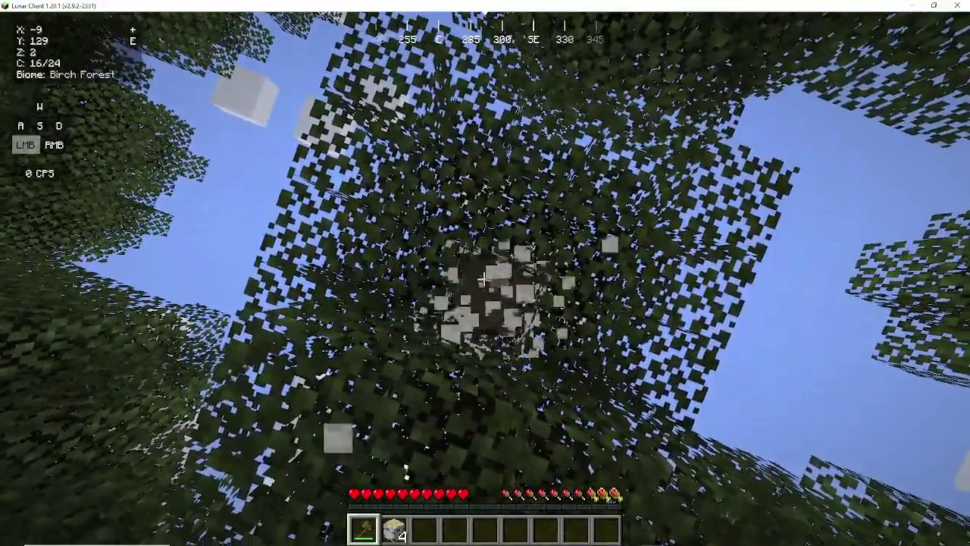
{"action": "key", "text": "d"}
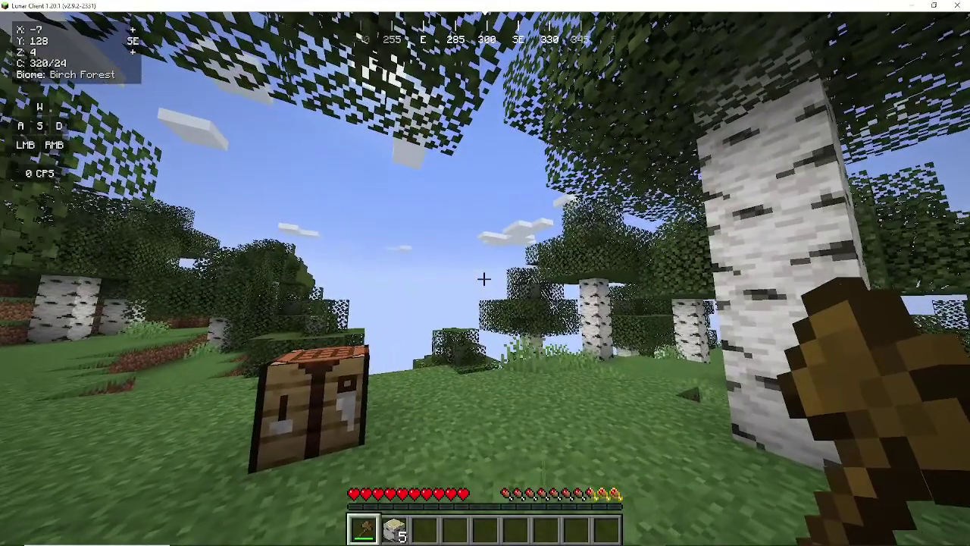
{"action": "key", "text": "Escape"}
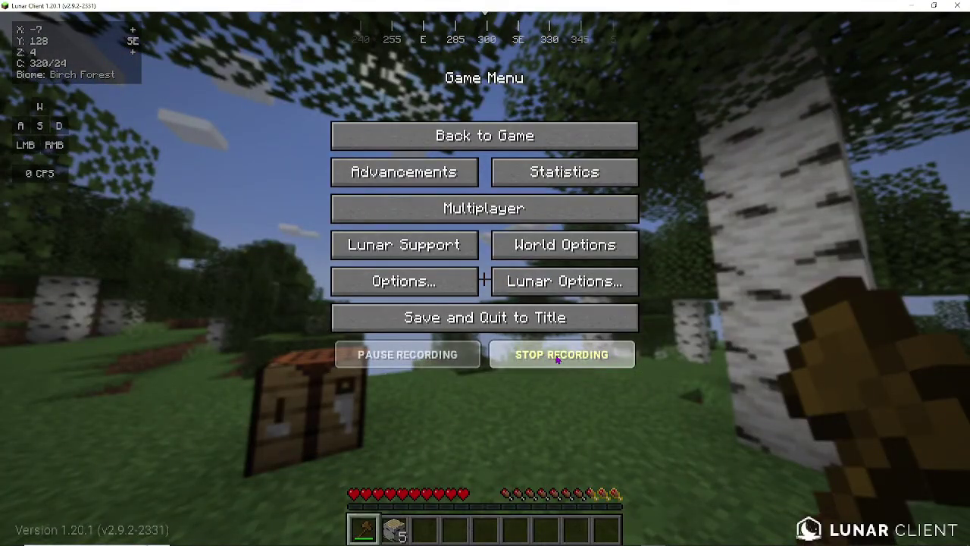
- Save and quit the world, then save the replay under a new name replacing the default
{"action": "left_click", "coordinate": [611, 322]}
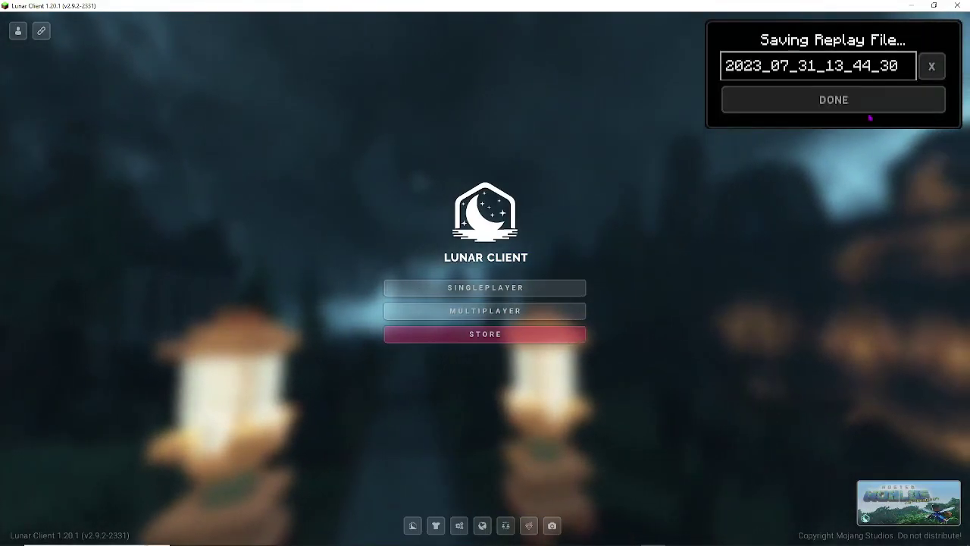
{"action": "left_click", "coordinate": [894, 67]}
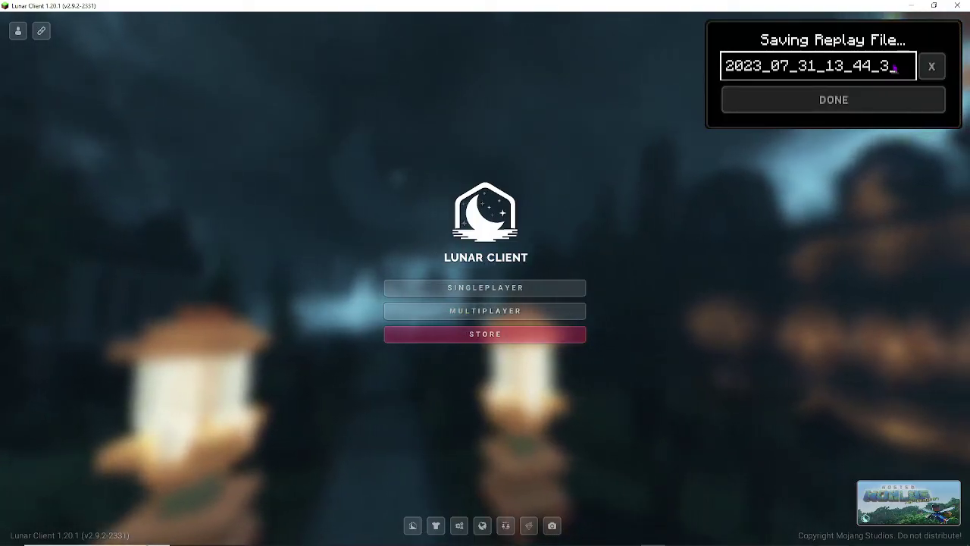
{"action": "key", "text": "BackSpace"}
{"action": "key", "text": "BackSpace"}
{"action": "key", "text": "BackSpace"}
{"action": "key", "text": "BackSpace"}
{"action": "key", "text": "BackSpace"}
{"action": "key", "text": "BackSpace"}
{"action": "key", "text": "BackSpace"}
{"action": "key", "text": "BackSpace"}
{"action": "key", "text": "BackSpace"}
{"action": "key", "text": "BackSpace"}
{"action": "key", "text": "BackSpace"}
{"action": "key", "text": "BackSpace"}
{"action": "key", "text": "BackSpace"}
{"action": "key", "text": "BackSpace"}
{"action": "key", "text": "BackSpace"}
{"action": "key", "text": "BackSpace"}
{"action": "key", "text": "BackSpace"}
{"action": "key", "text": "BackSpace"}
{"action": "key", "text": "BackSpace"}
{"action": "type", "text": "Y"}
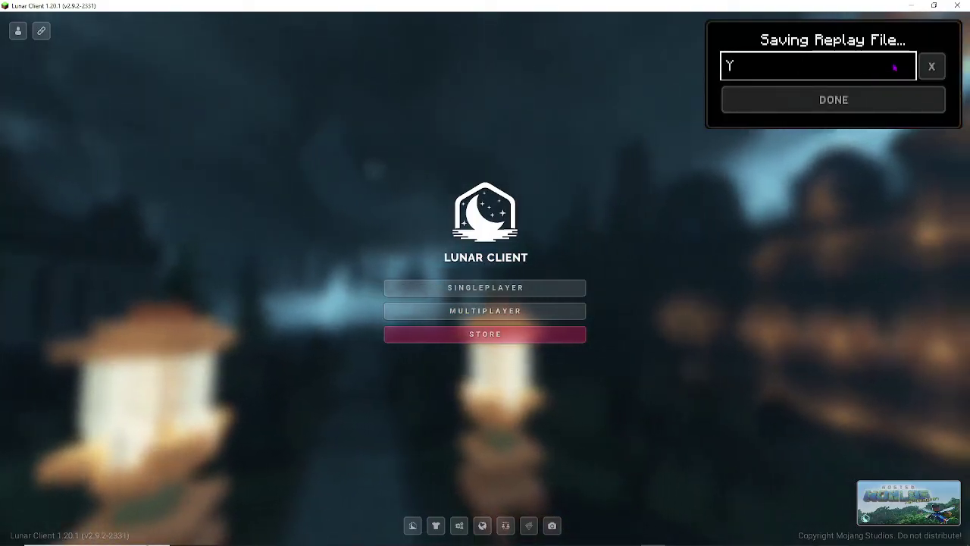
{"action": "key", "text": "Return"}
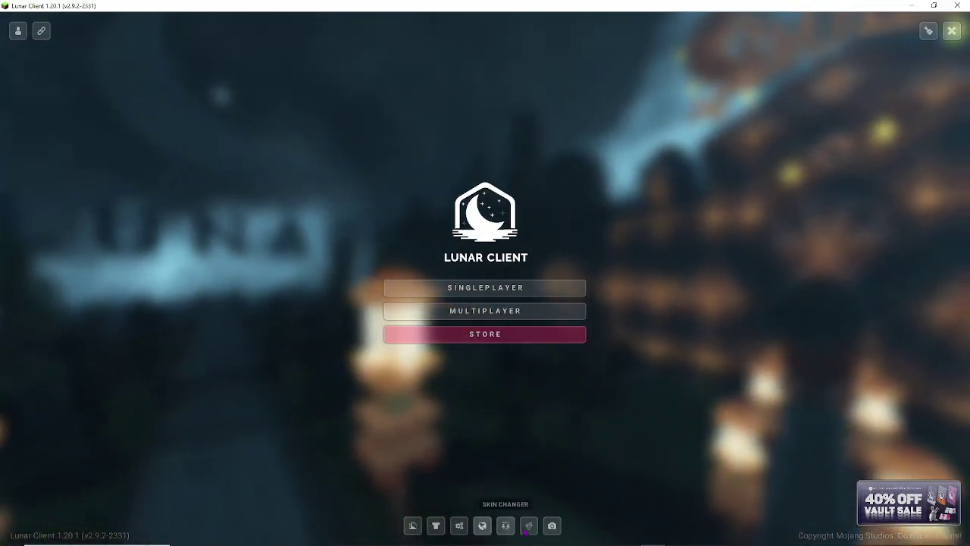
- Select the Youtube replay in the Replay Viewer's saved replays list and load it
{"action": "left_click", "coordinate": [557, 530]}
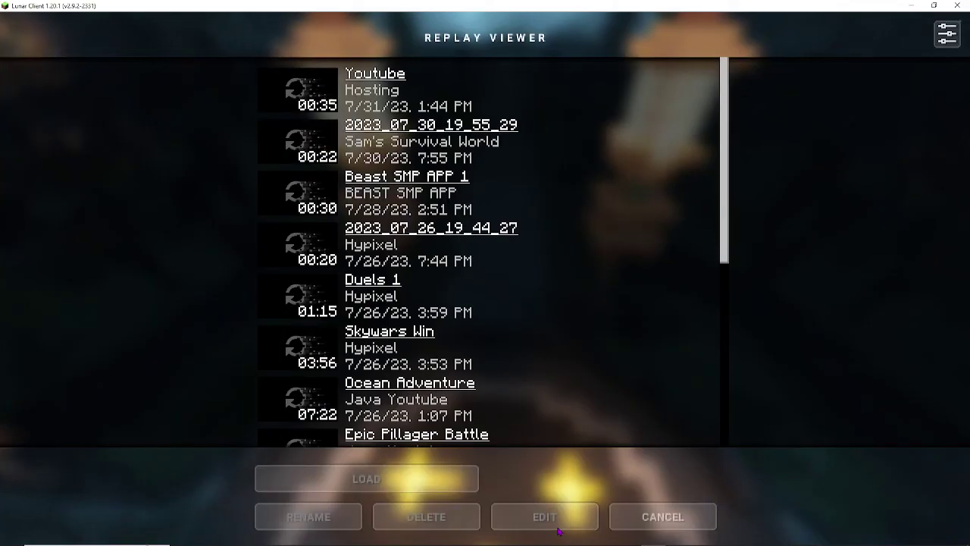
{"action": "scroll", "coordinate": [490, 335], "scroll_direction": "down", "scroll_amount": 3}
{"action": "scroll", "coordinate": [495, 329], "scroll_direction": "up", "scroll_amount": 3}
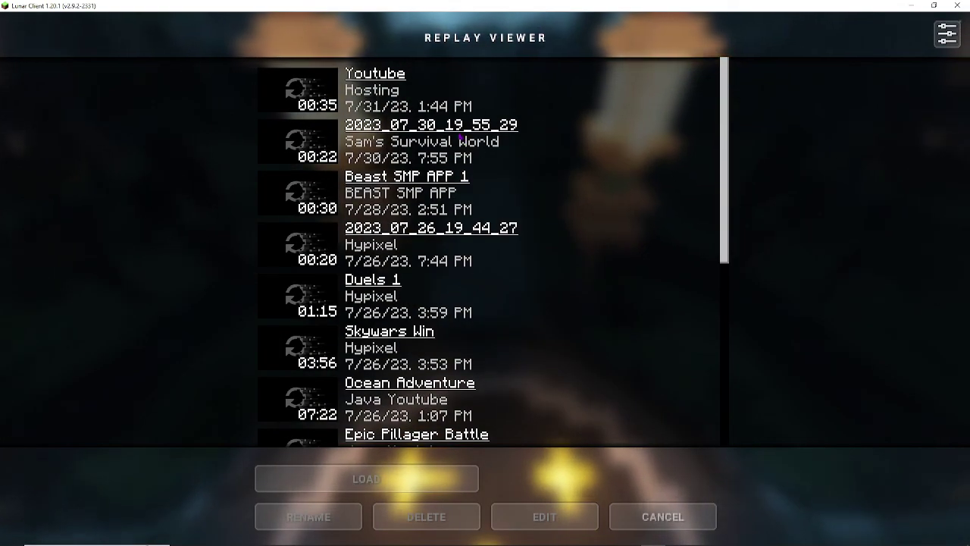
{"action": "left_click", "coordinate": [400, 89]}
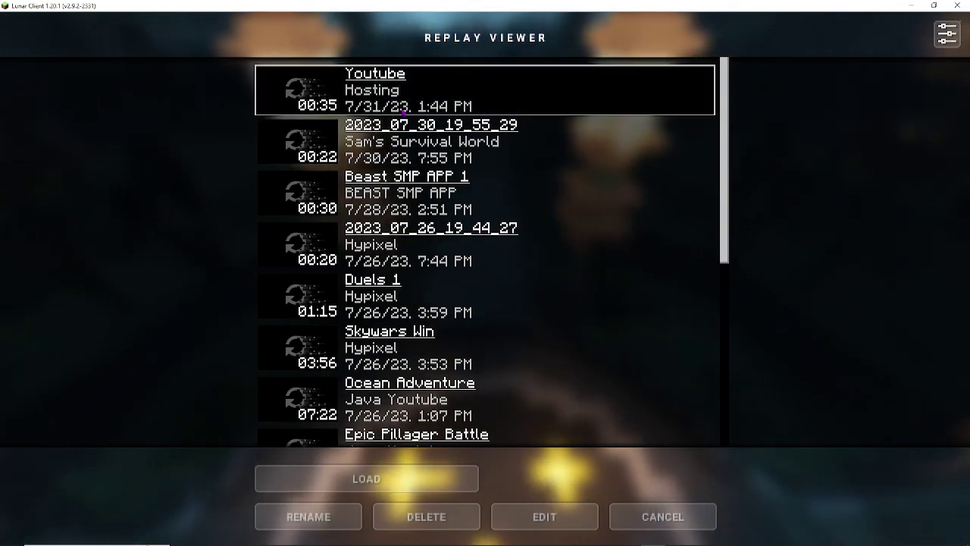
{"action": "left_click", "coordinate": [387, 480]}
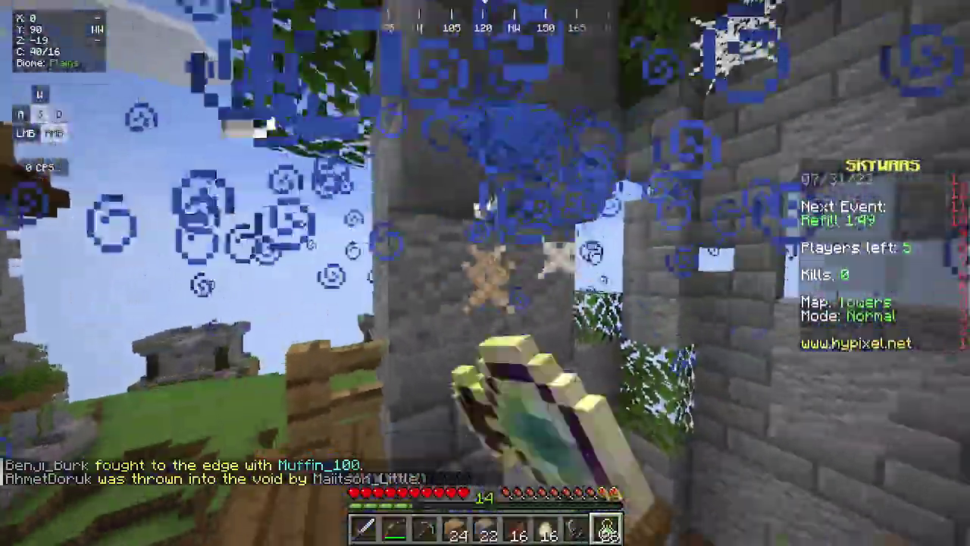
- Throw the ender pearl toward the tower and check the inventory
{"action": "right_click", "coordinate": [485, 272]}
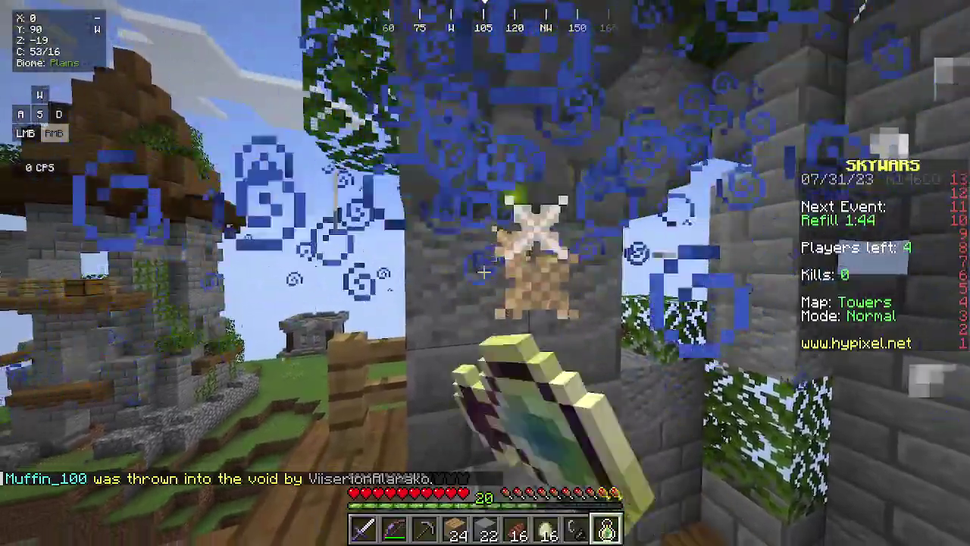
{"action": "right_click", "coordinate": [485, 273]}
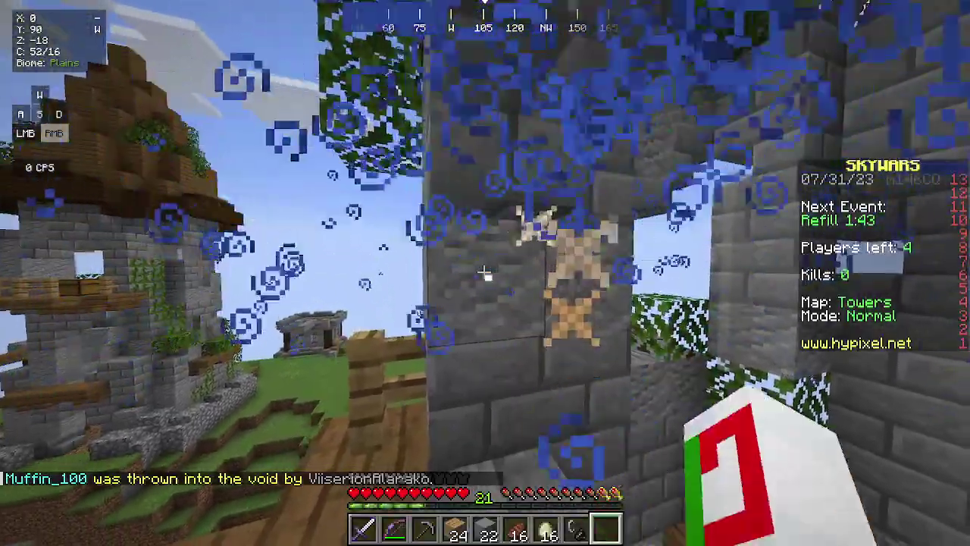
{"action": "key", "text": "e"}
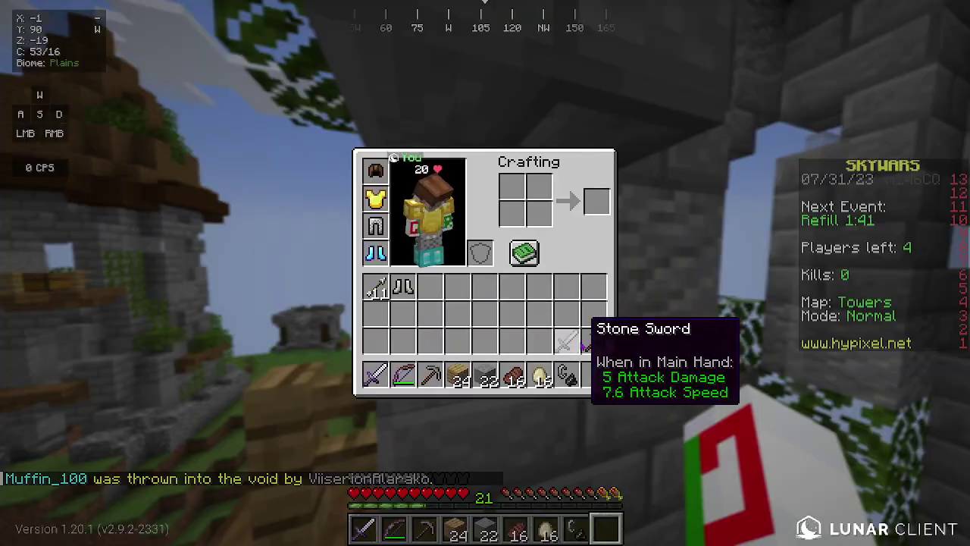
{"action": "key", "text": "e"}
- Cycle hotbar slots, walk forward and shoot the opponent with the bow down to 7.8 HP
{"action": "key", "text": "4"}
{"action": "key", "text": "8"}
{"action": "key", "text": "w"}
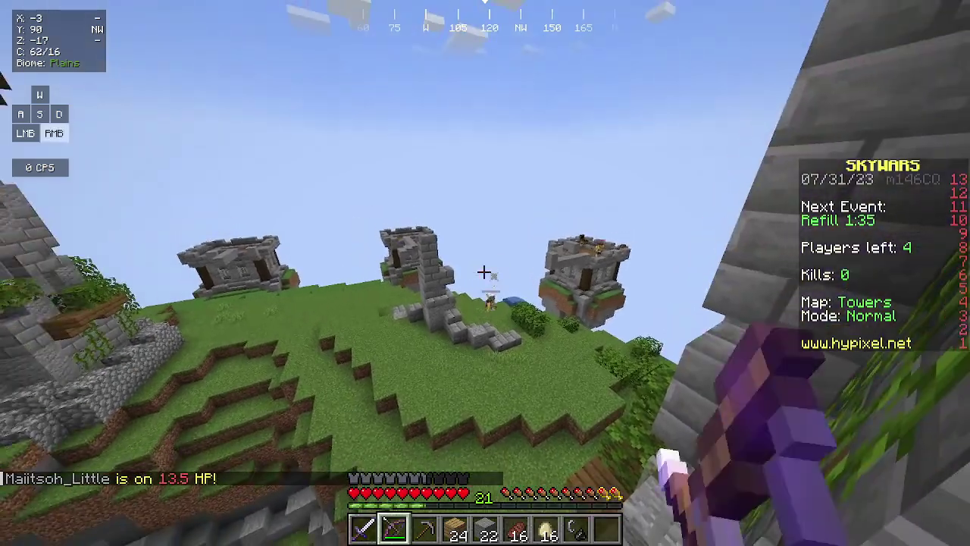
{"action": "right_click", "coordinate": [484, 273]}
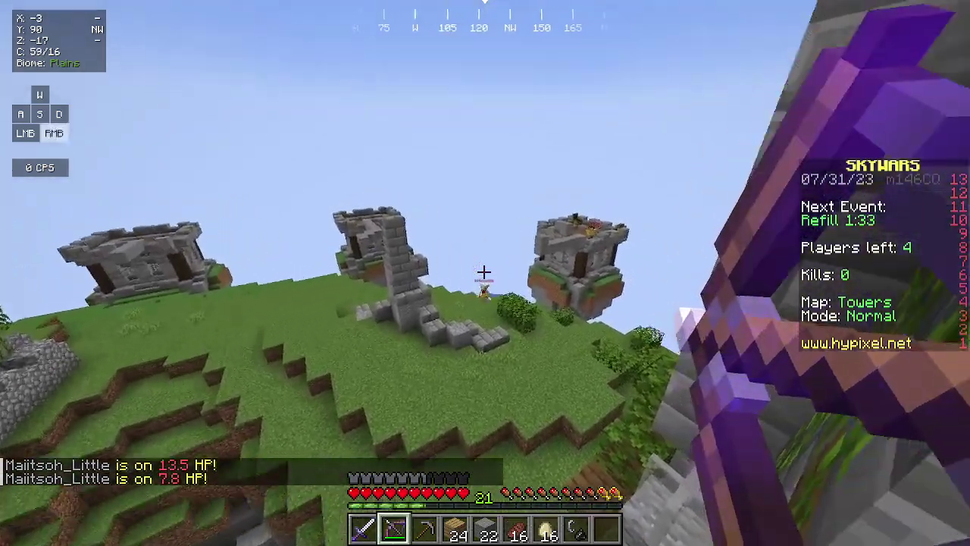